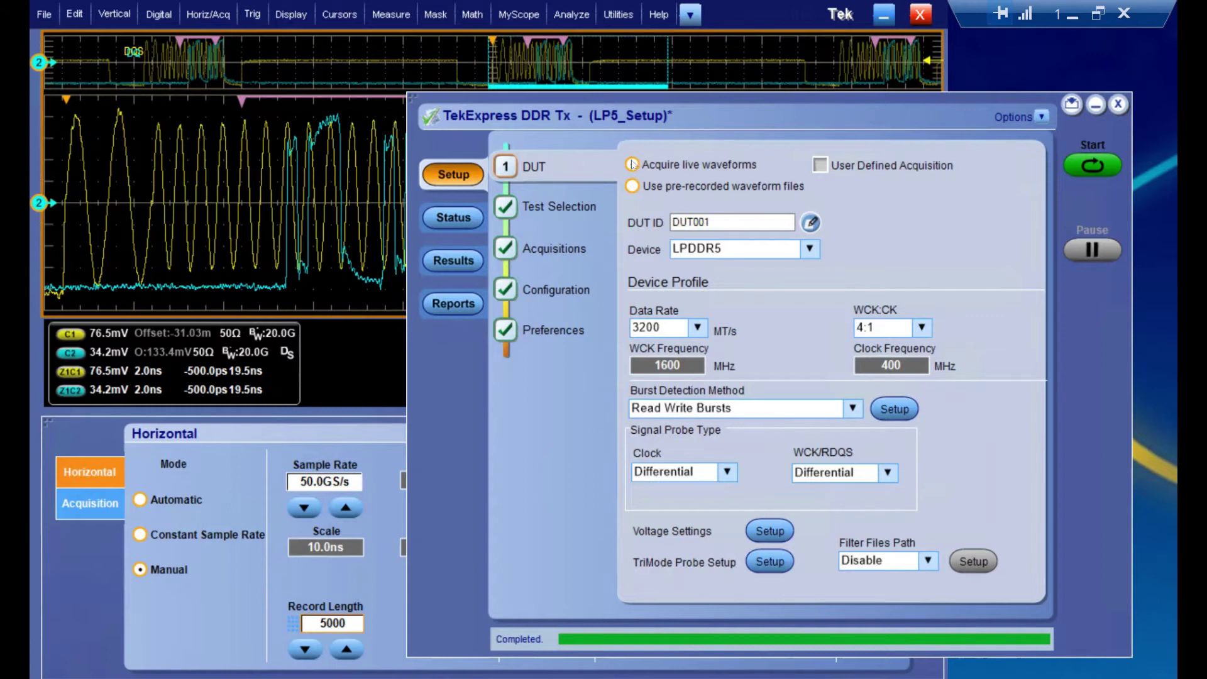
- Switch back to live waveform acquisition and set the DUT ID to DEMO
left_click(632, 186)
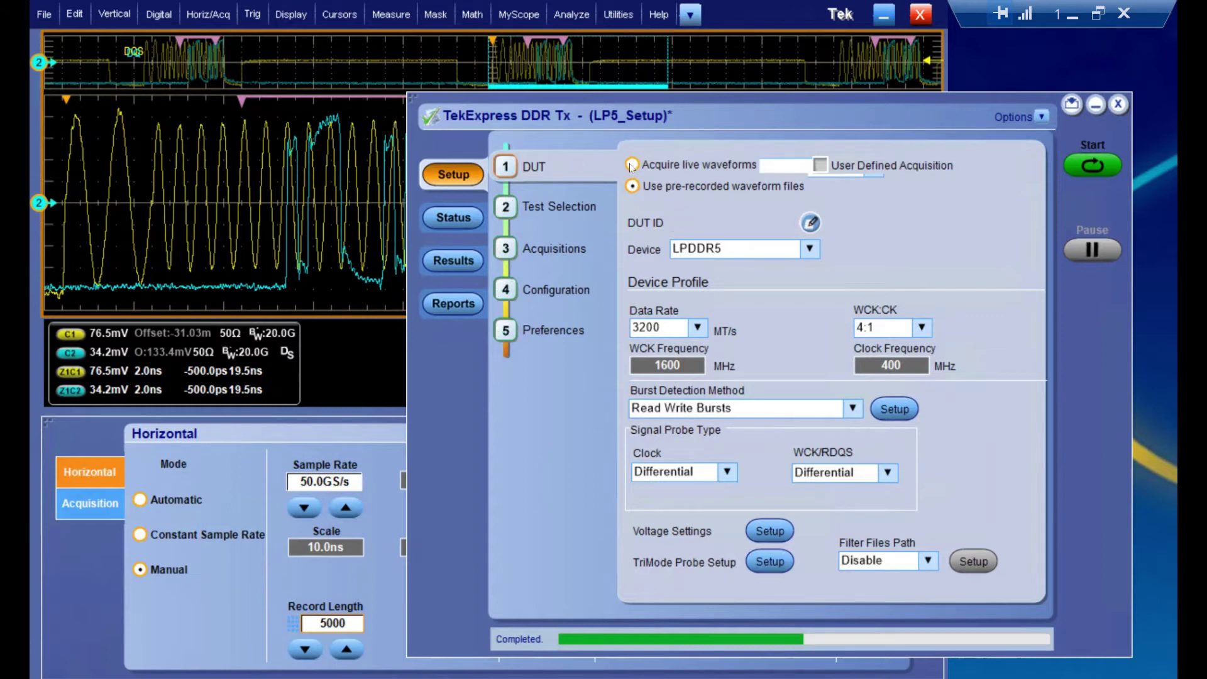
left_click(632, 165)
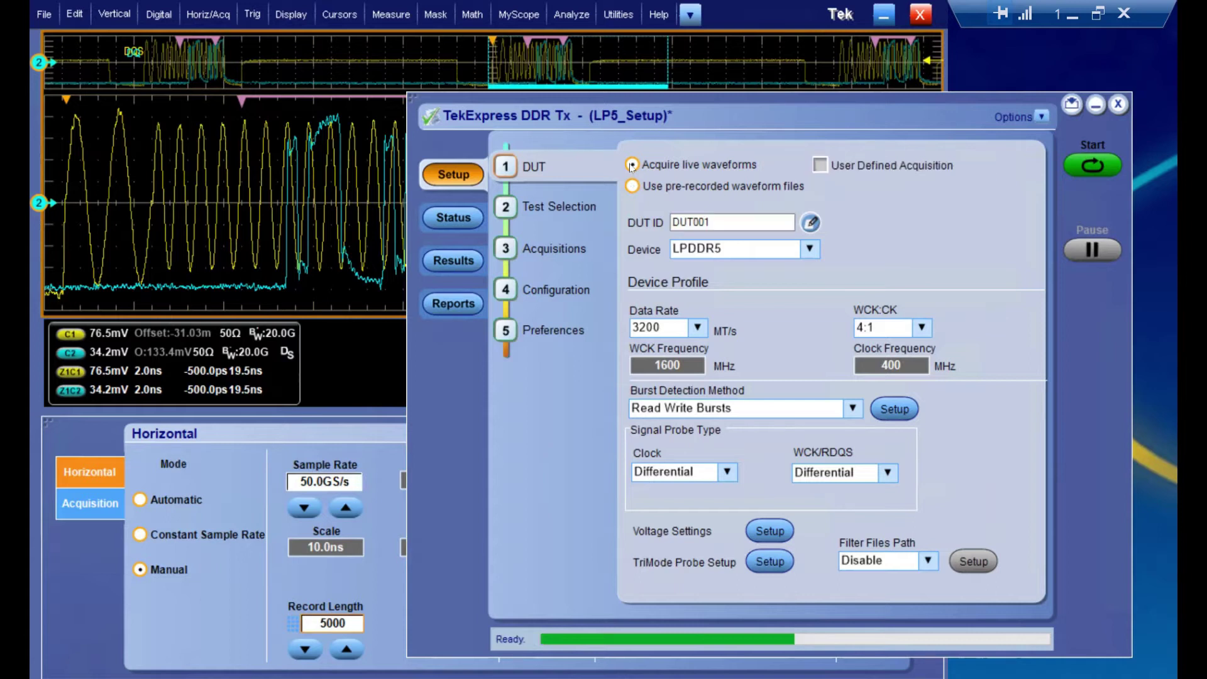
left_click_drag(729, 220, 660, 220)
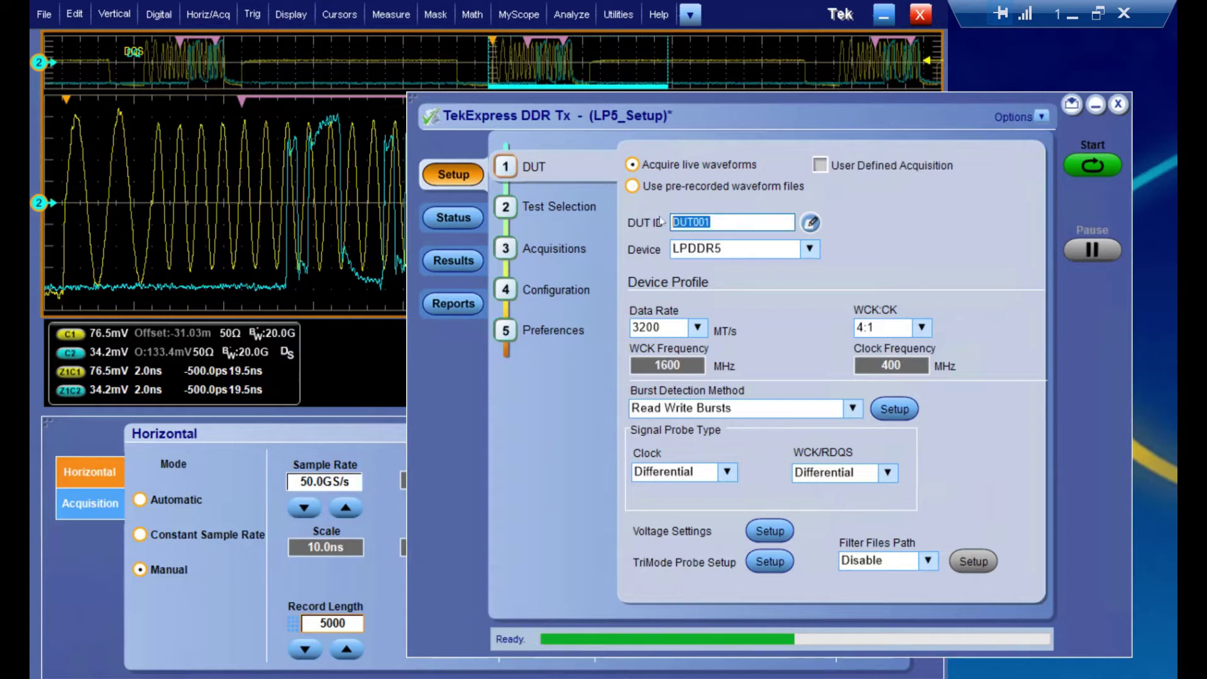
type("DEMO")
- Keep the data rate at 3200 MT/s and the WCK:CK ratio at 4:1
left_click(697, 328)
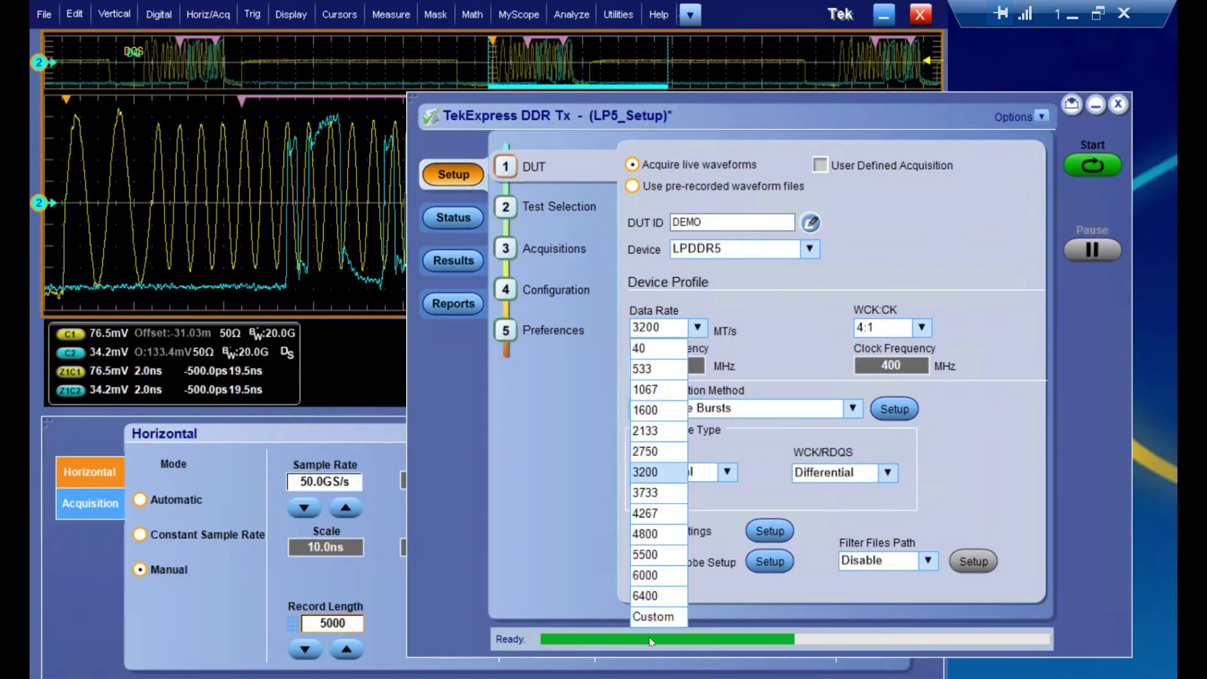
left_click(654, 617)
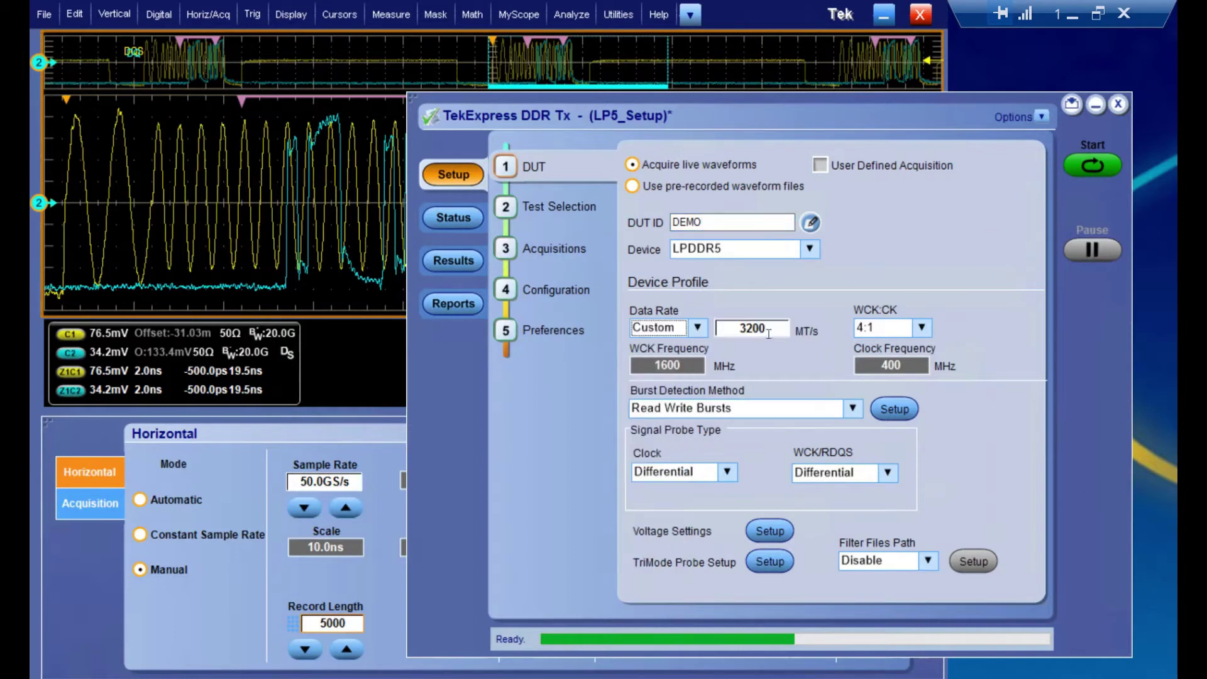
left_click(694, 334)
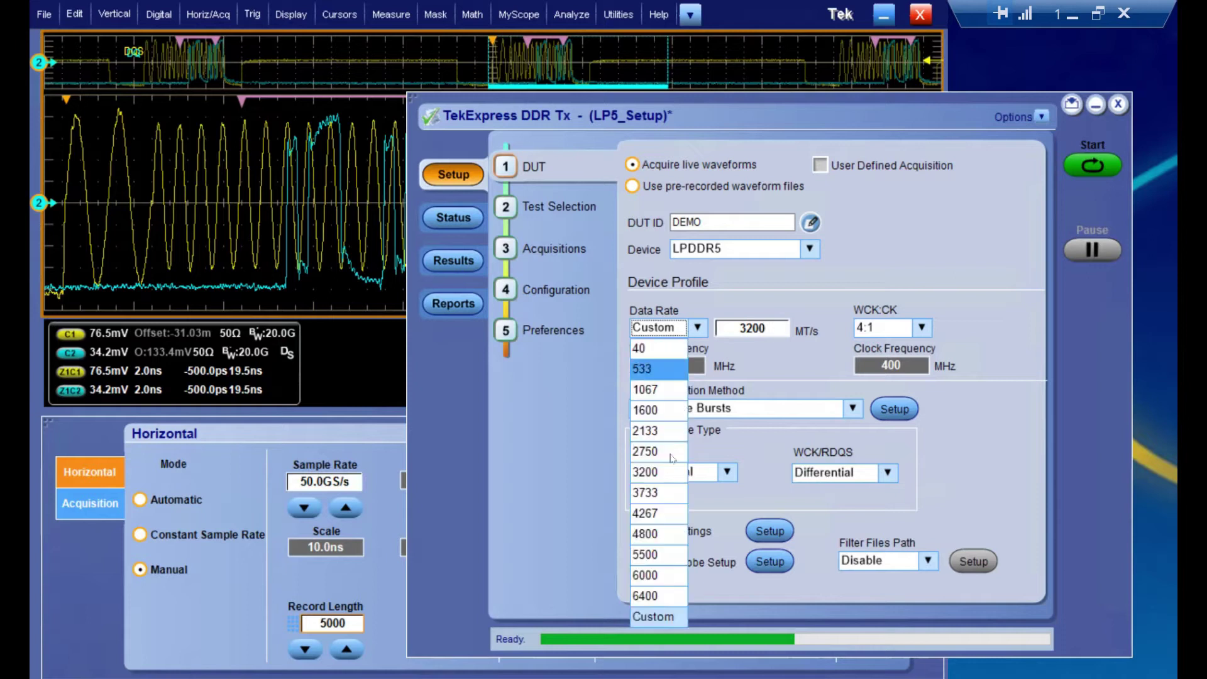
left_click(659, 473)
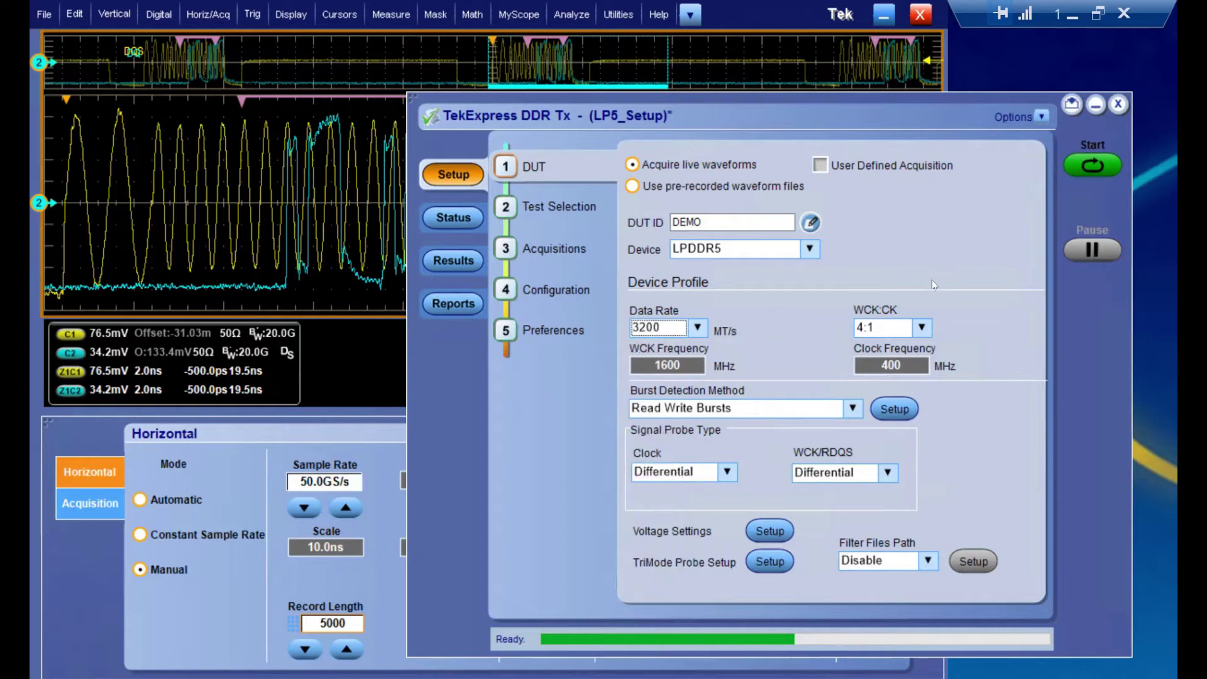
left_click(915, 332)
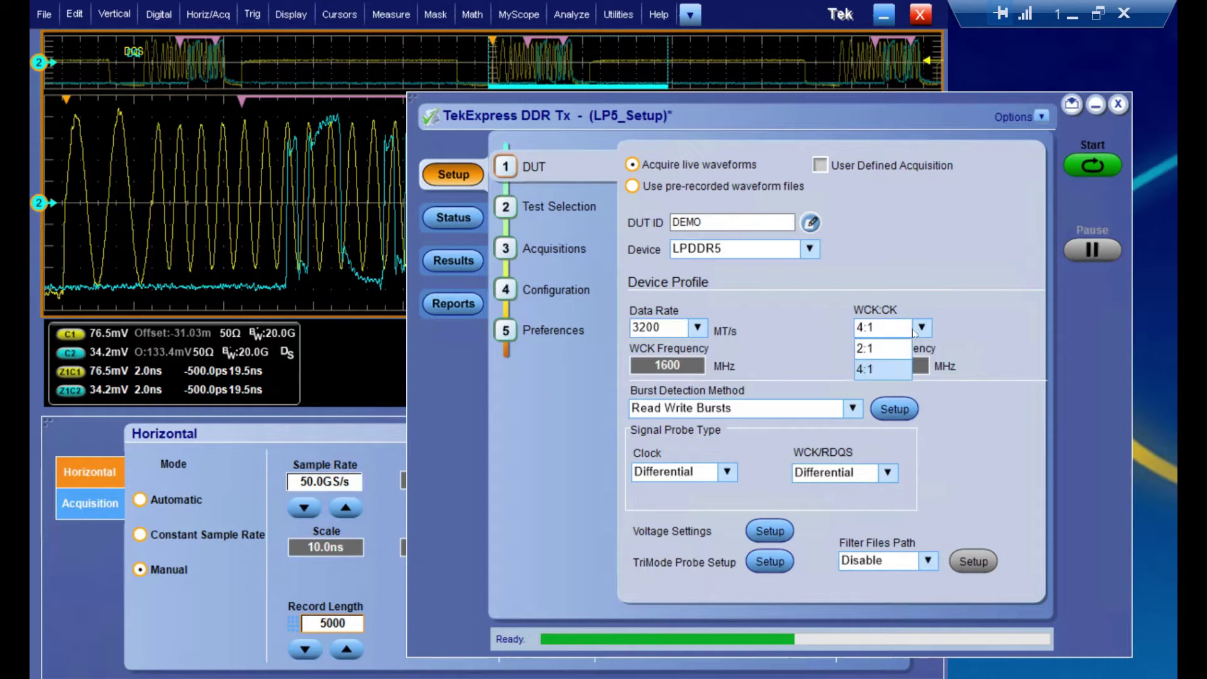
left_click(883, 370)
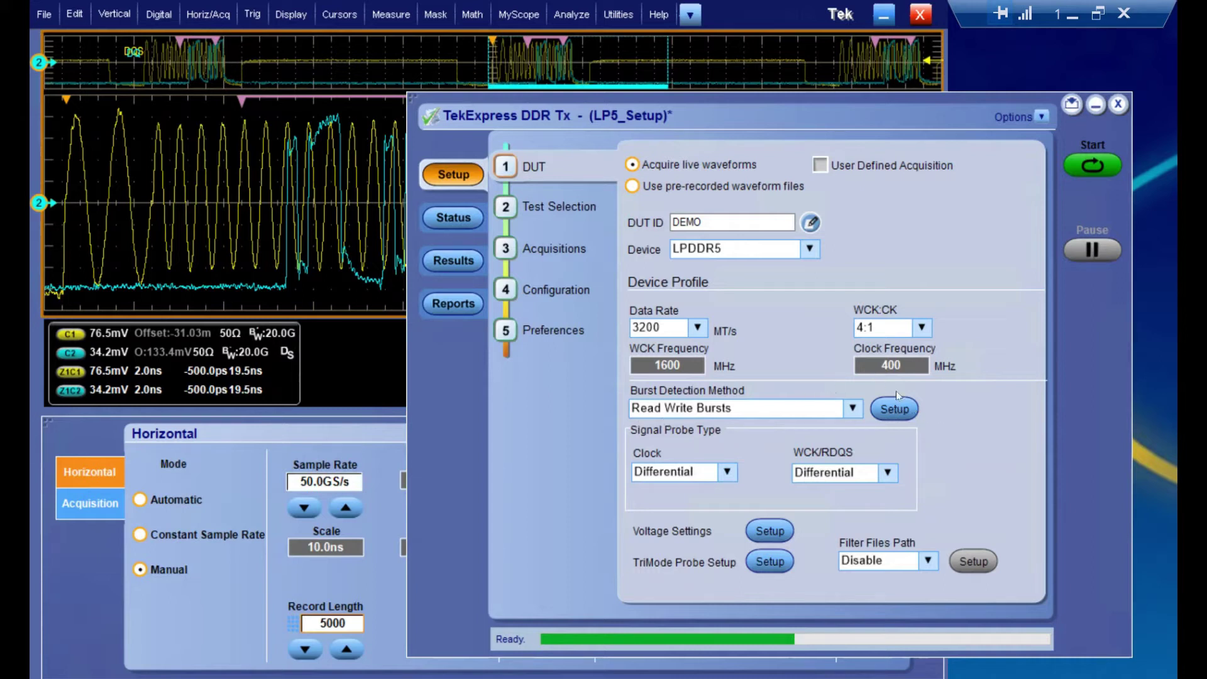
left_click(747, 10)
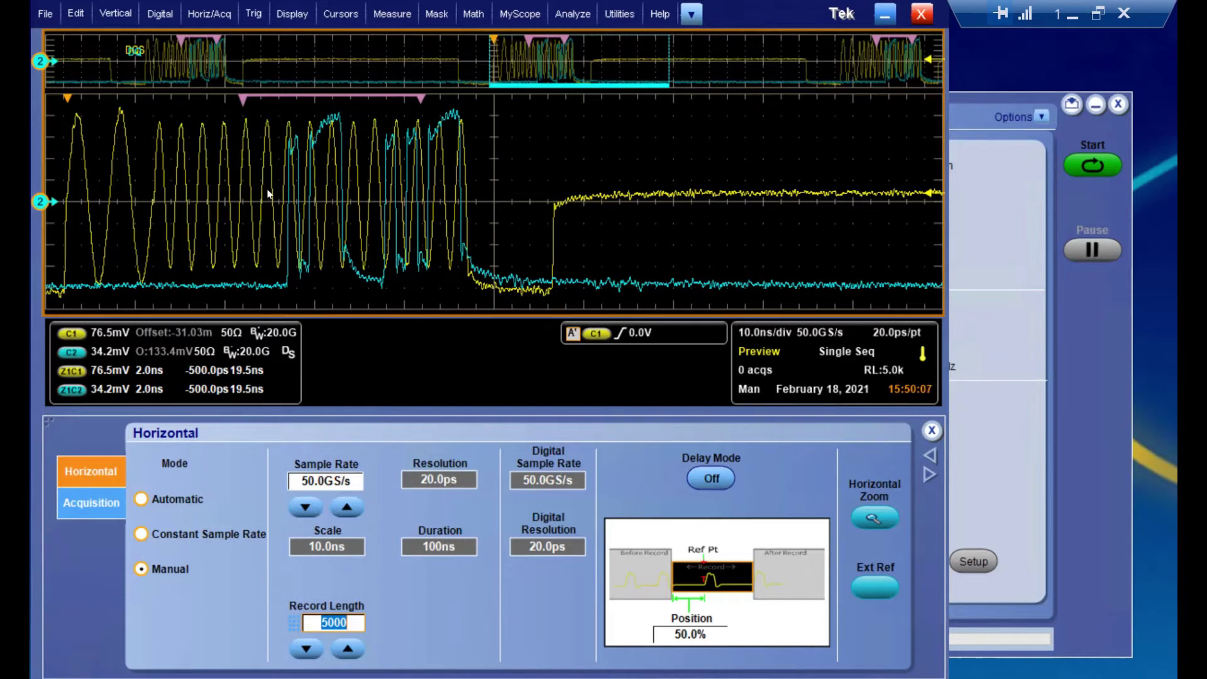
left_click(1039, 371)
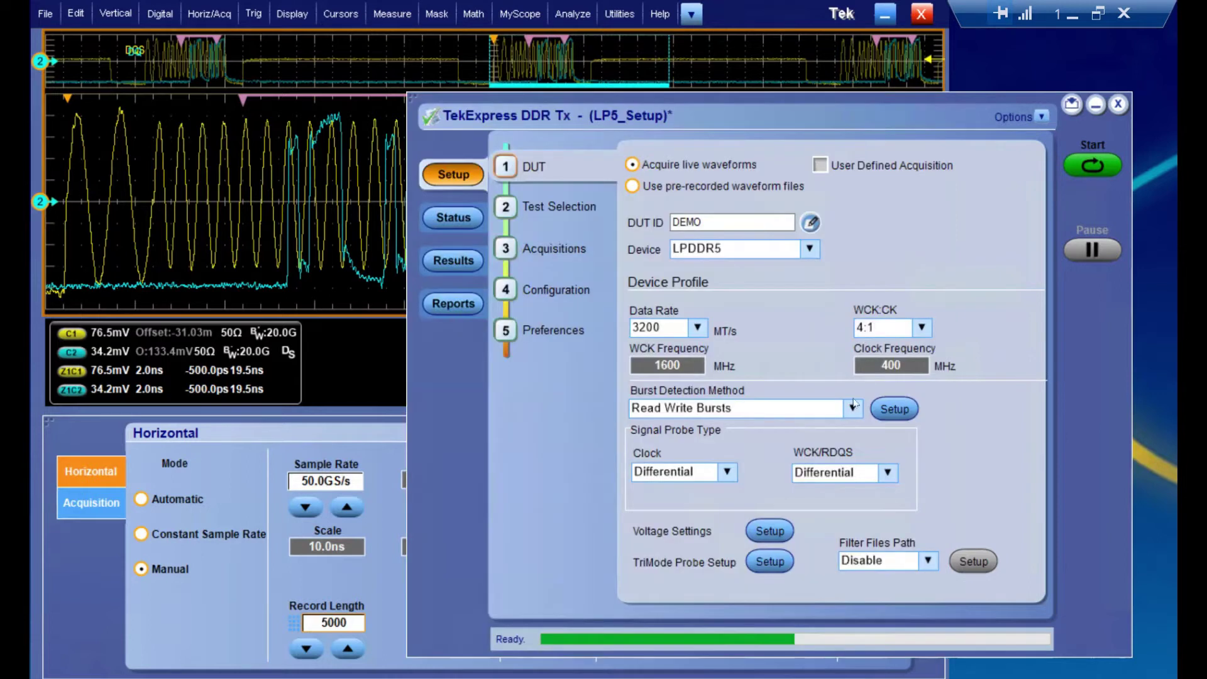
left_click(885, 406)
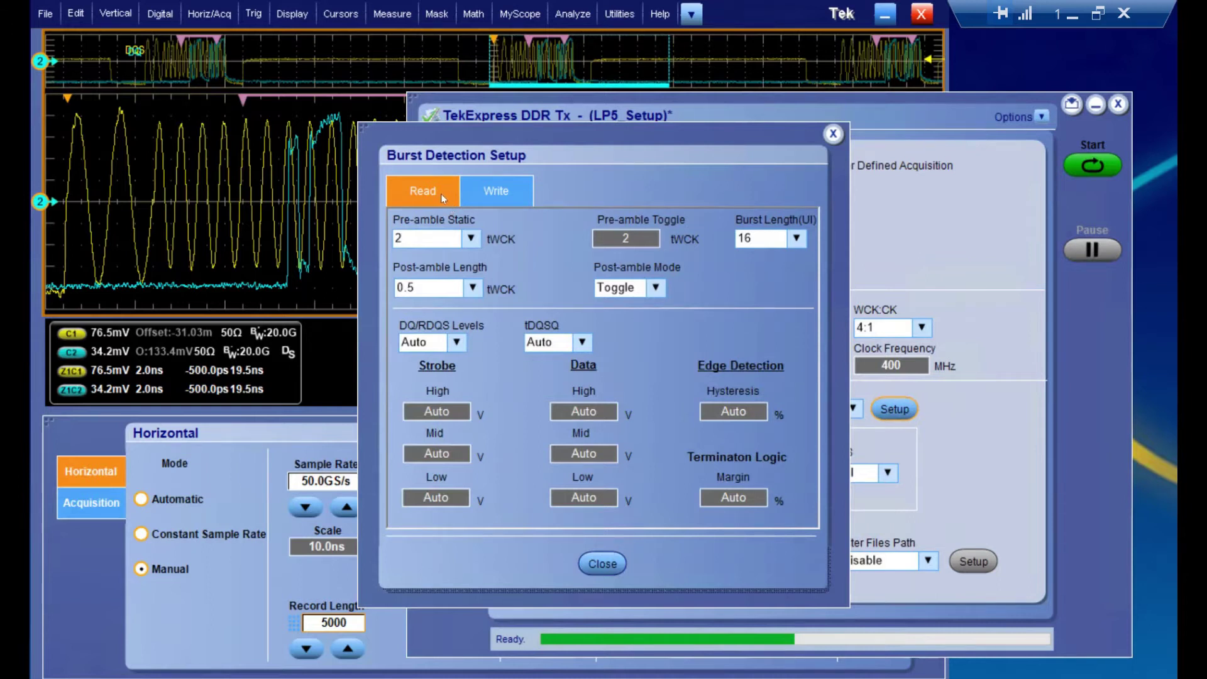
left_click(484, 194)
left_click(417, 190)
left_click(473, 186)
left_click(428, 191)
left_click(501, 194)
left_click(425, 192)
left_click(522, 193)
left_click(434, 194)
left_click(465, 191)
left_click(454, 195)
left_click(489, 192)
left_click(428, 196)
left_click(456, 342)
left_click(429, 358)
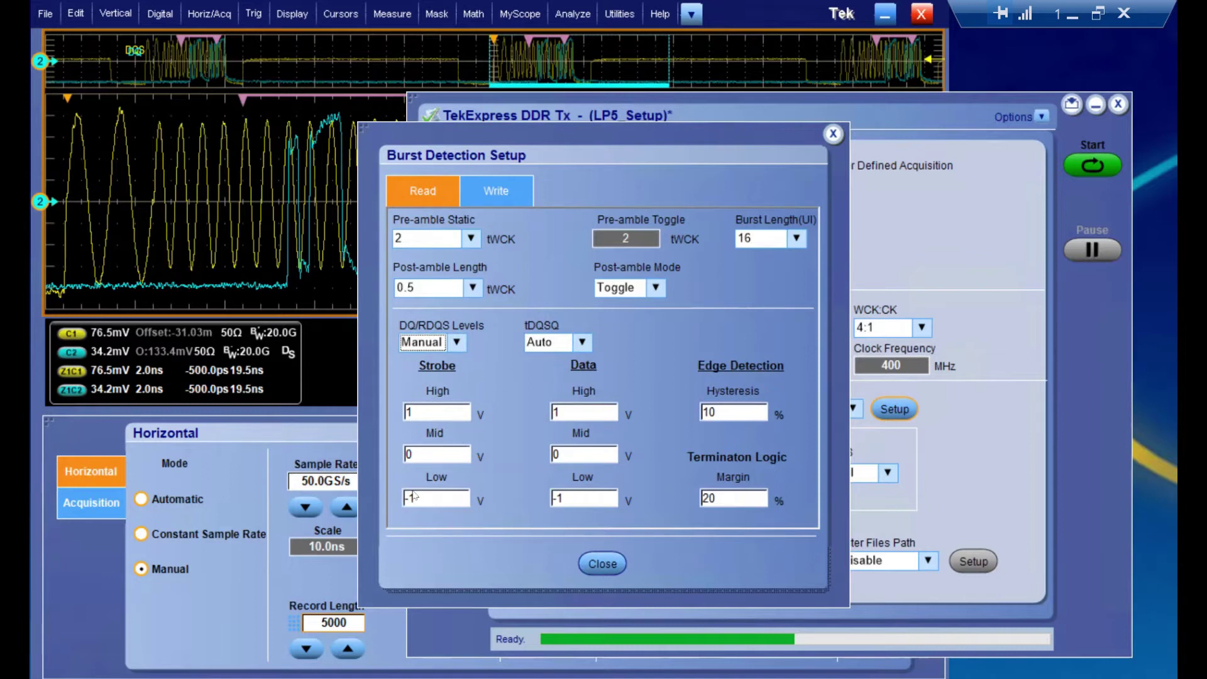
left_click(457, 345)
left_click(420, 356)
left_click(613, 569)
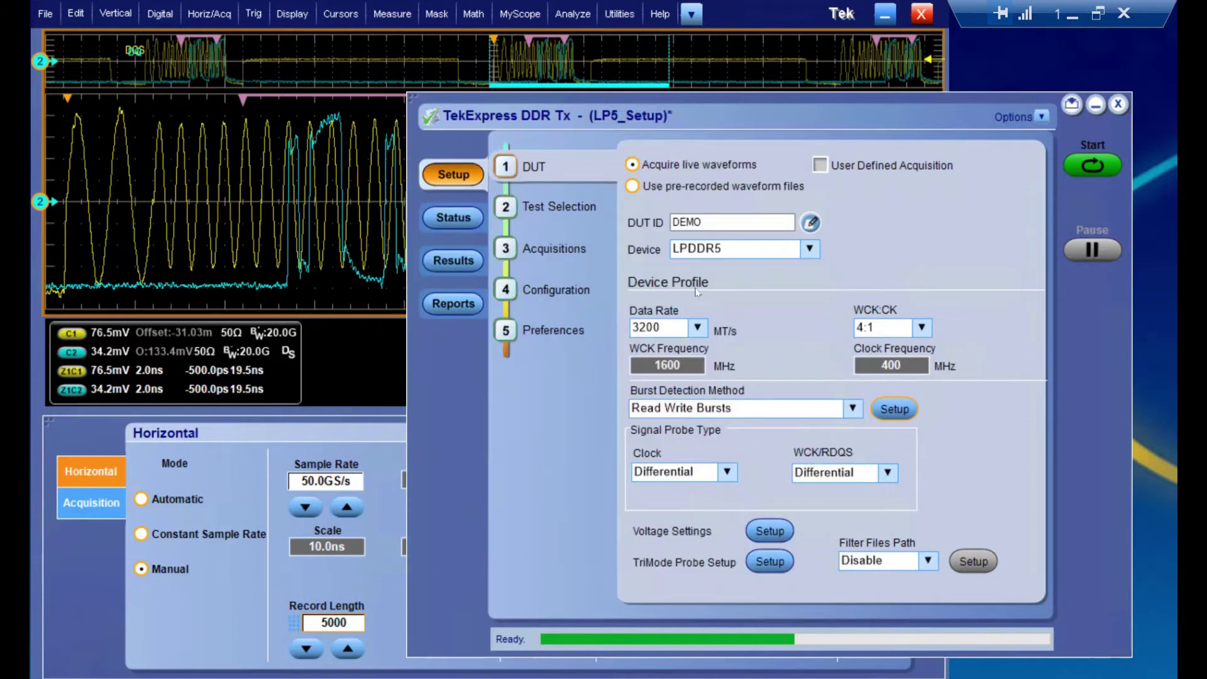
- On Test Selection, collapse the CLOCK, DATA-STROBE and CA-CS test groups
left_click(545, 209)
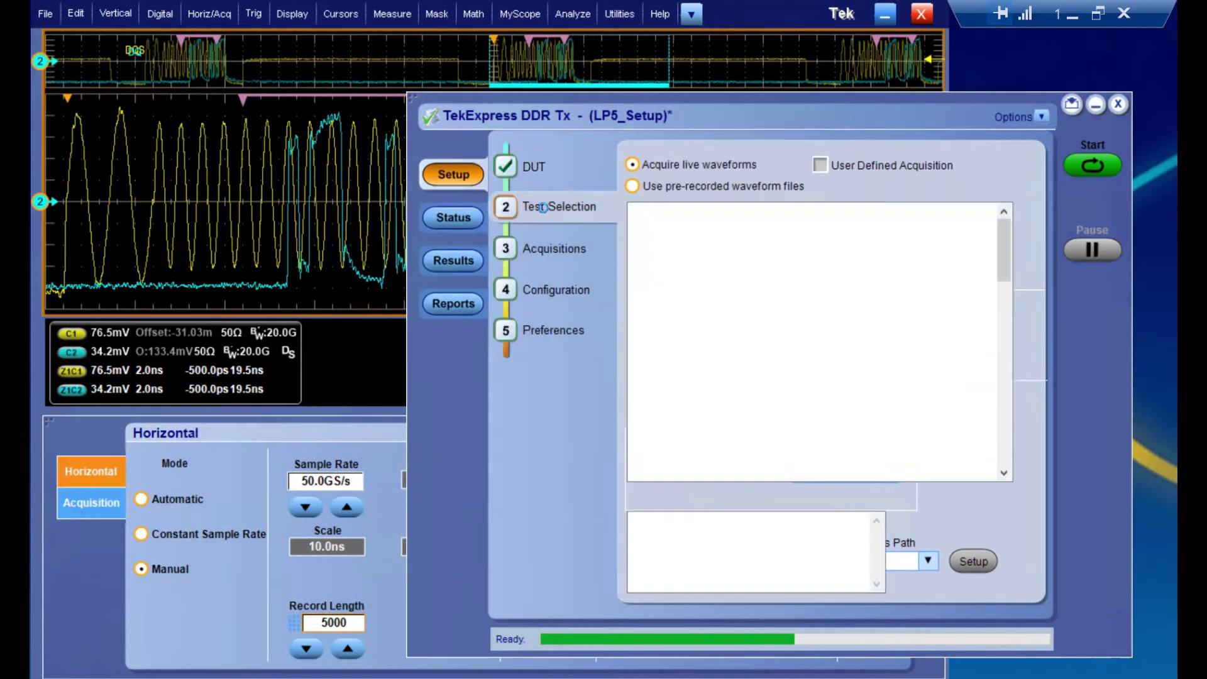
left_click(639, 213)
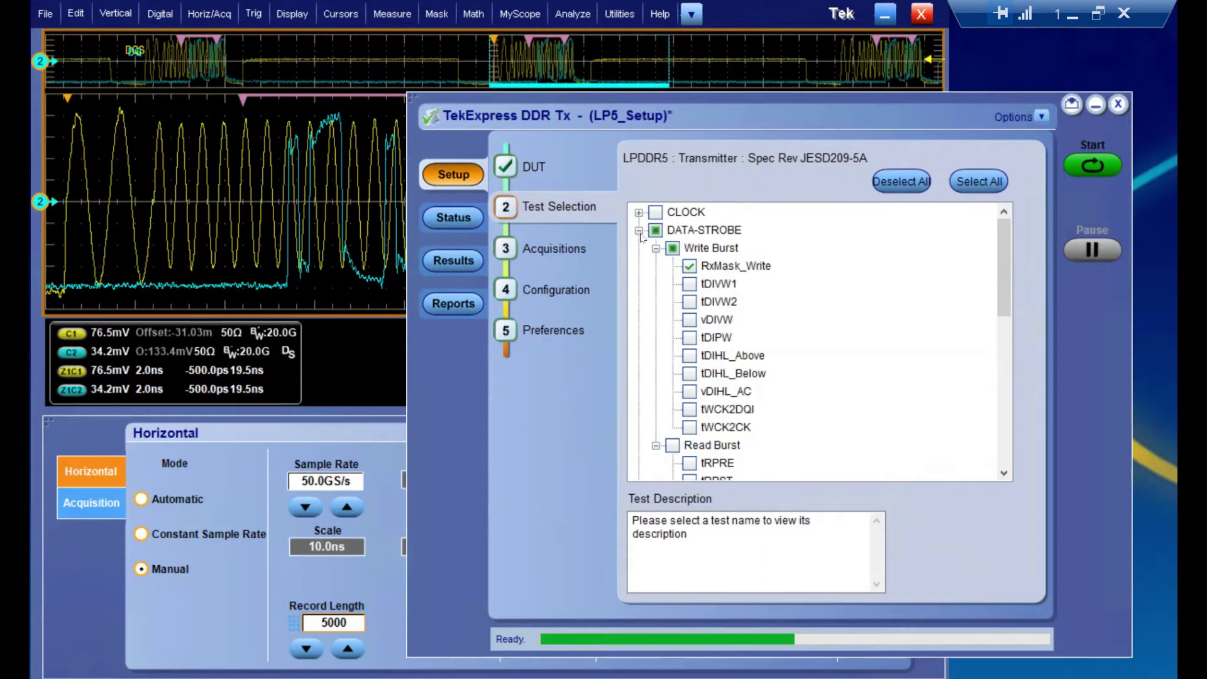
left_click(639, 230)
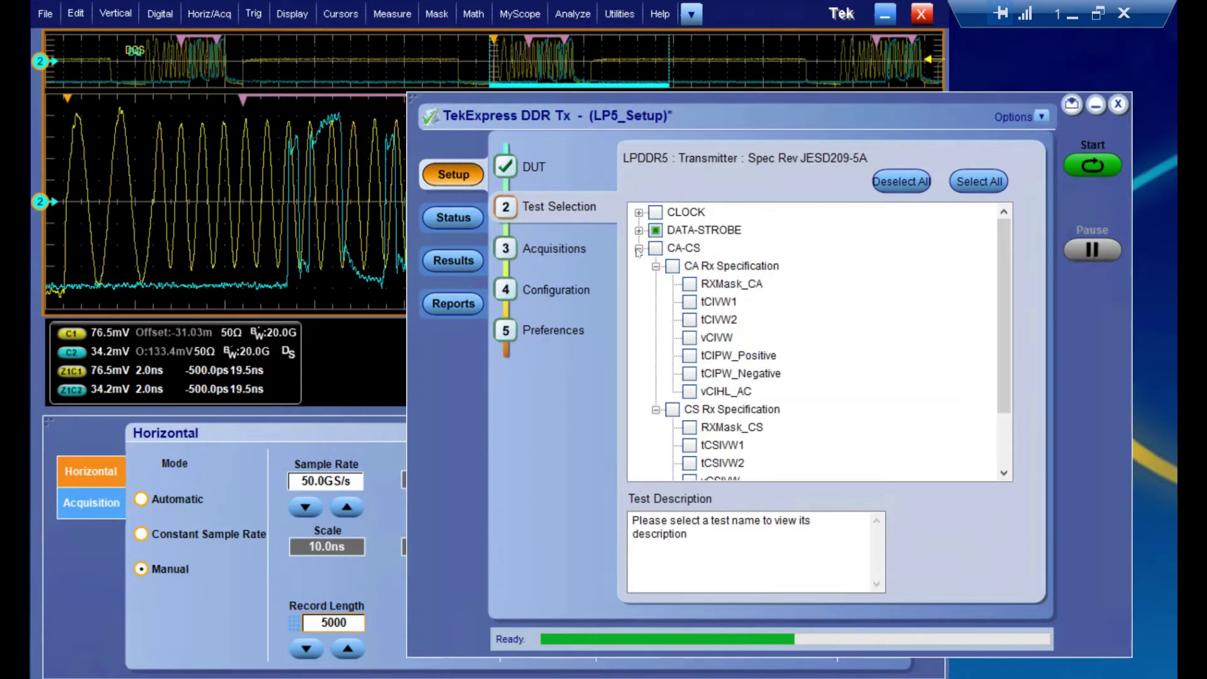
left_click(638, 248)
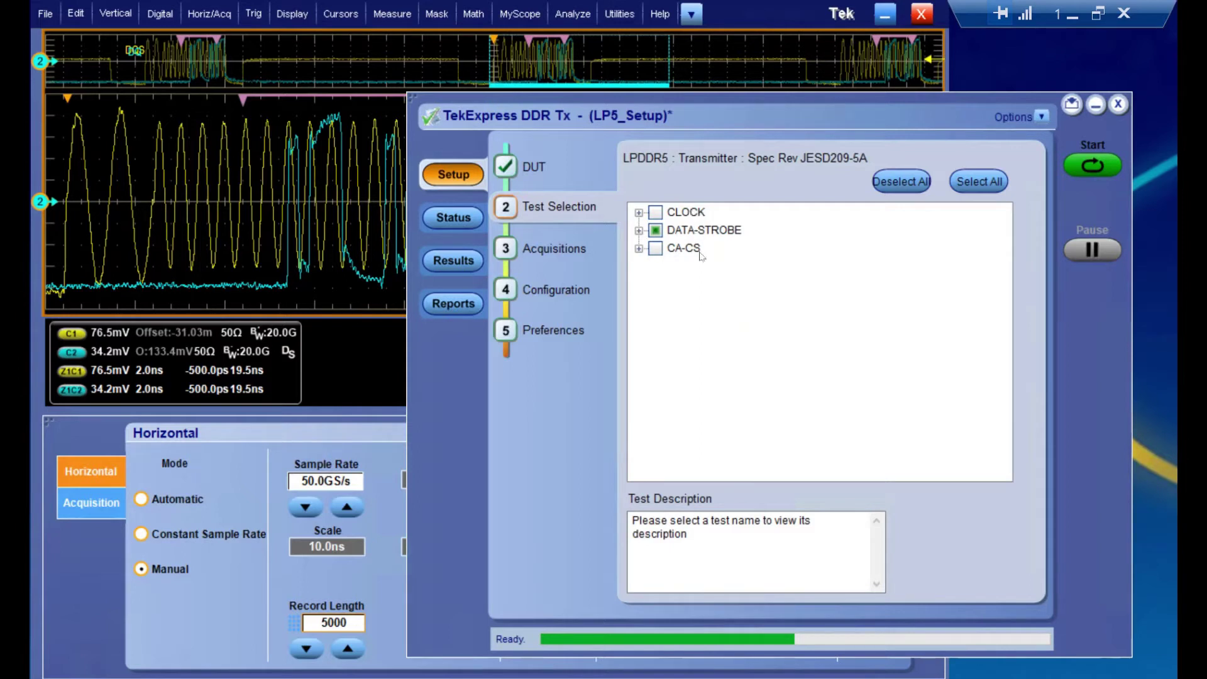
- Expand DATA-STROBE and select the tDIVW1, tDIVW2 and vDIVW Write Burst tests
left_click(639, 231)
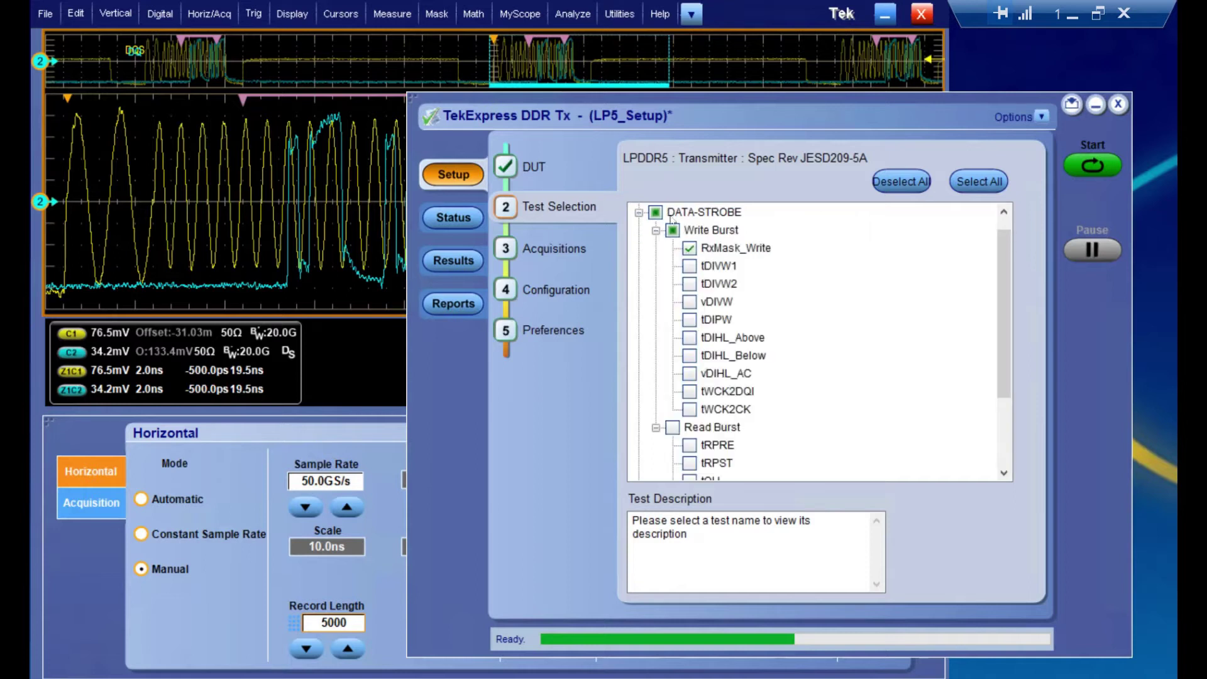
left_click(689, 266)
left_click(687, 284)
left_click(690, 302)
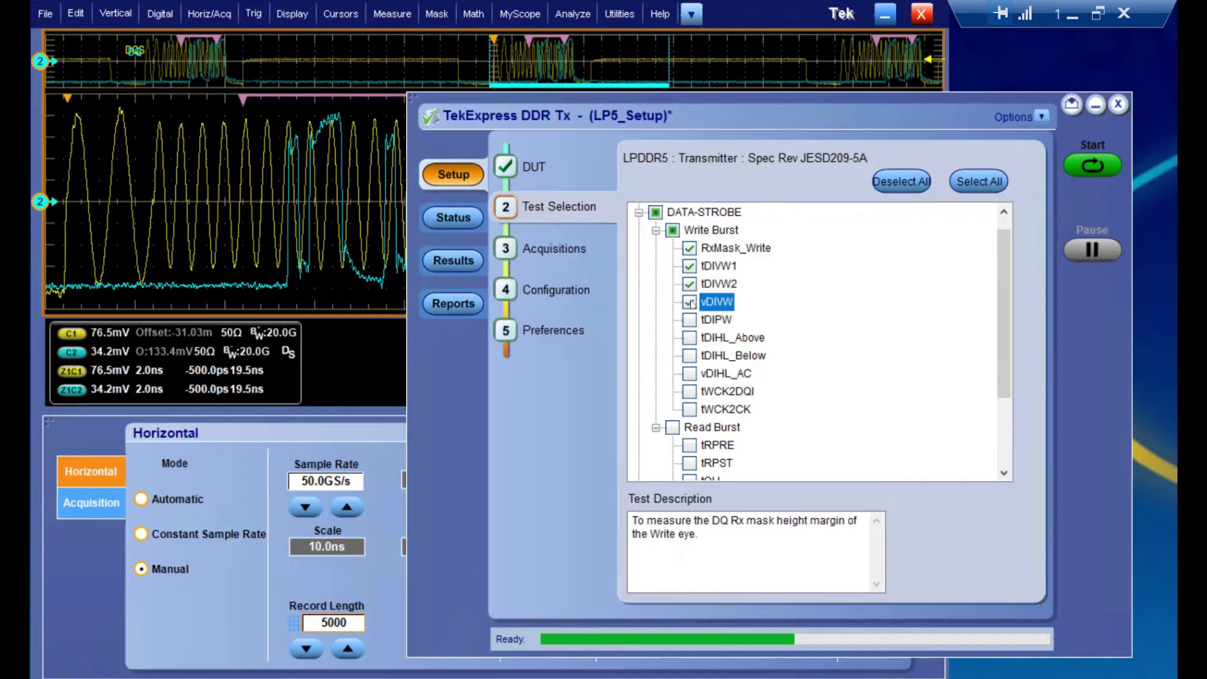
- Review the vDIVW and RxMask_Write test descriptions
left_click(720, 542)
key("ctrl+shift+Left")
key("ctrl+shift+Left")
key("ctrl+shift+Left")
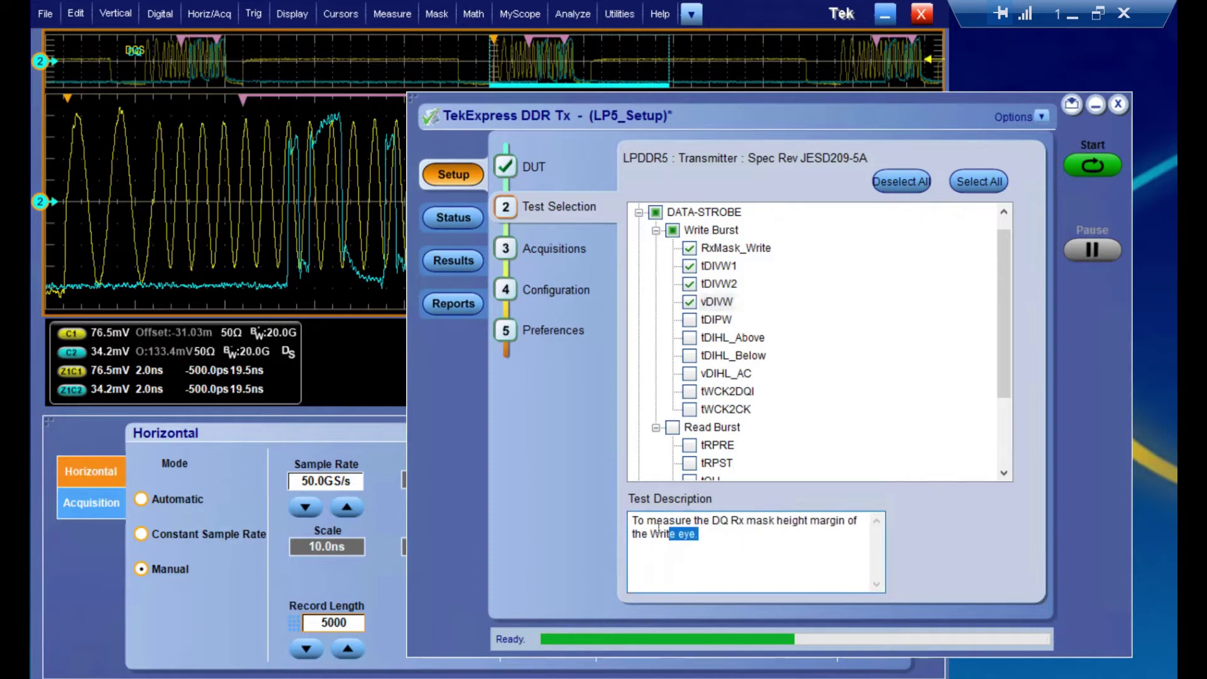
key("ctrl+shift+Home")
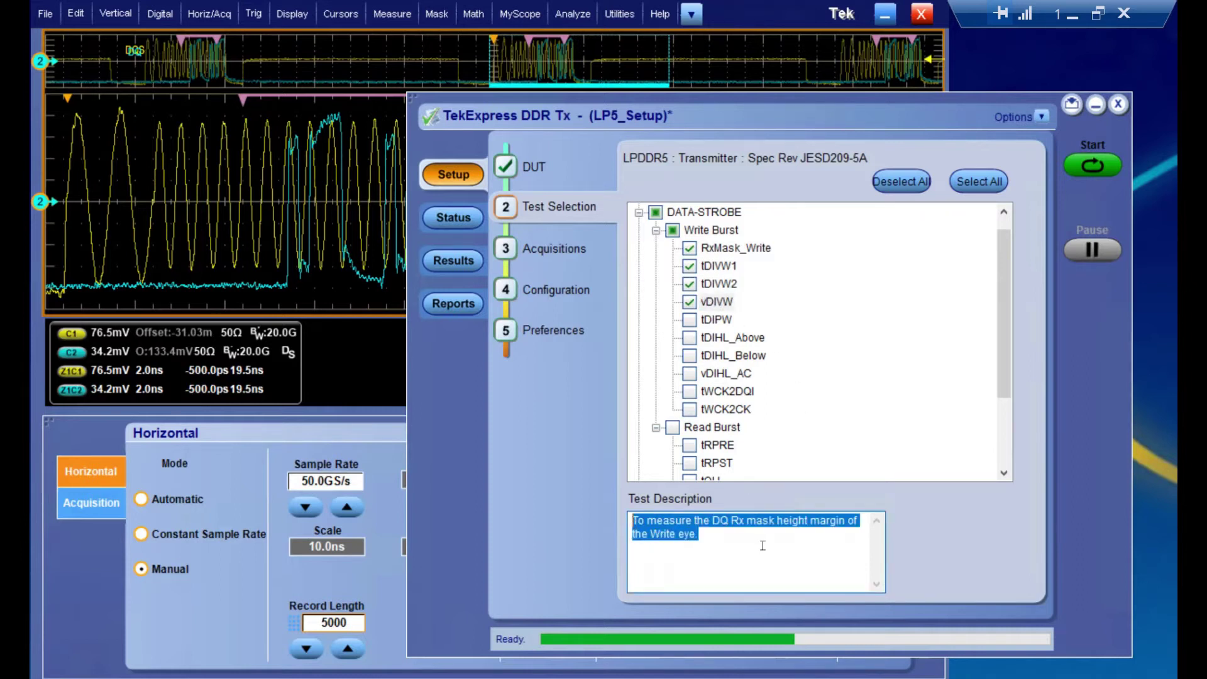
left_click(746, 249)
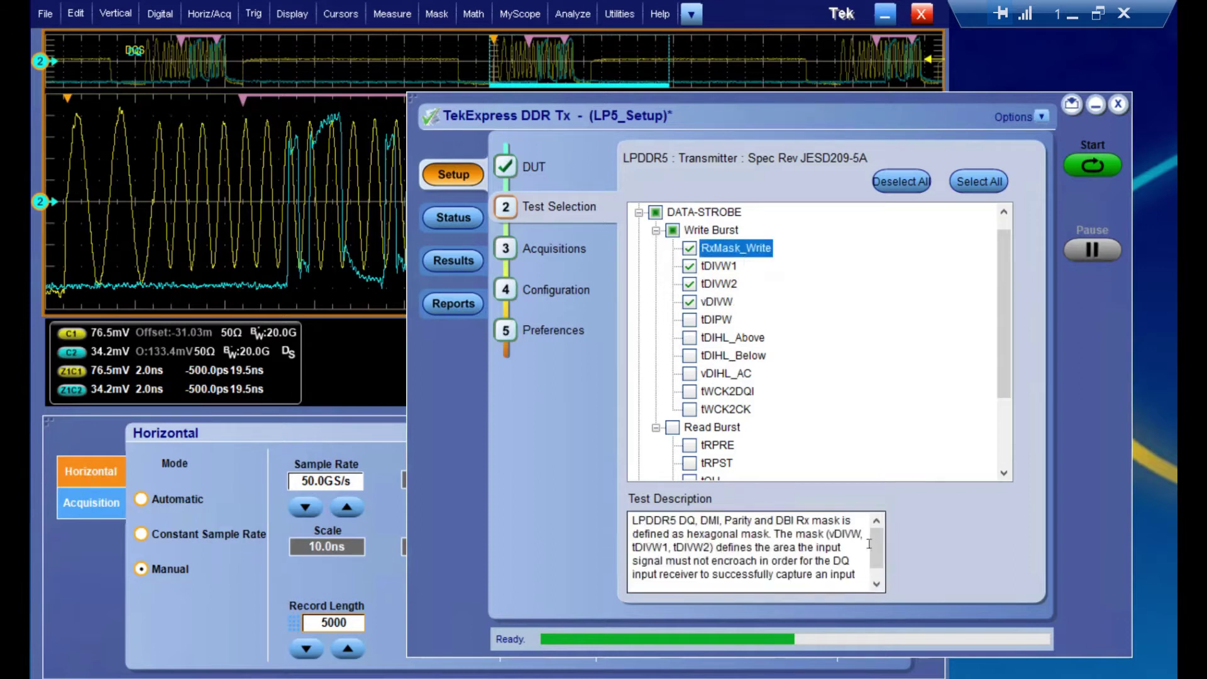
mouse_move(877, 546)
left_mouse_down()
mouse_move(875, 557)
mouse_move(875, 540)
left_mouse_up()
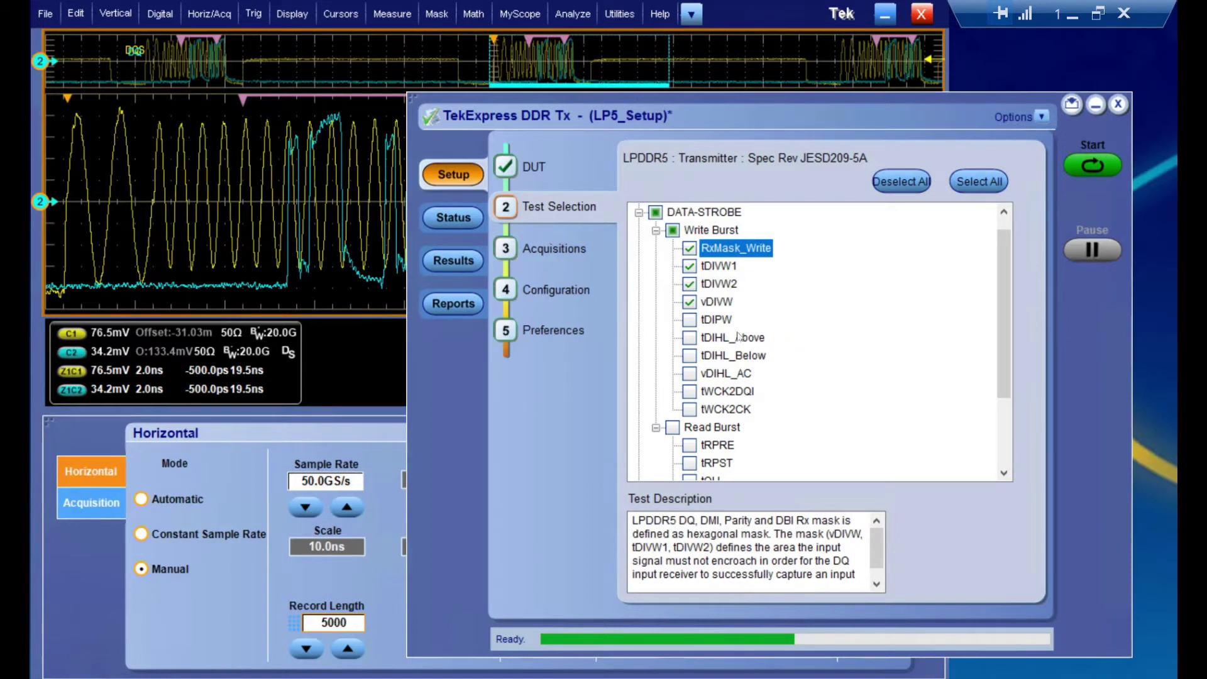
- In Acquisitions, clear and then re-enable the DQ and WCK signals
left_click(555, 248)
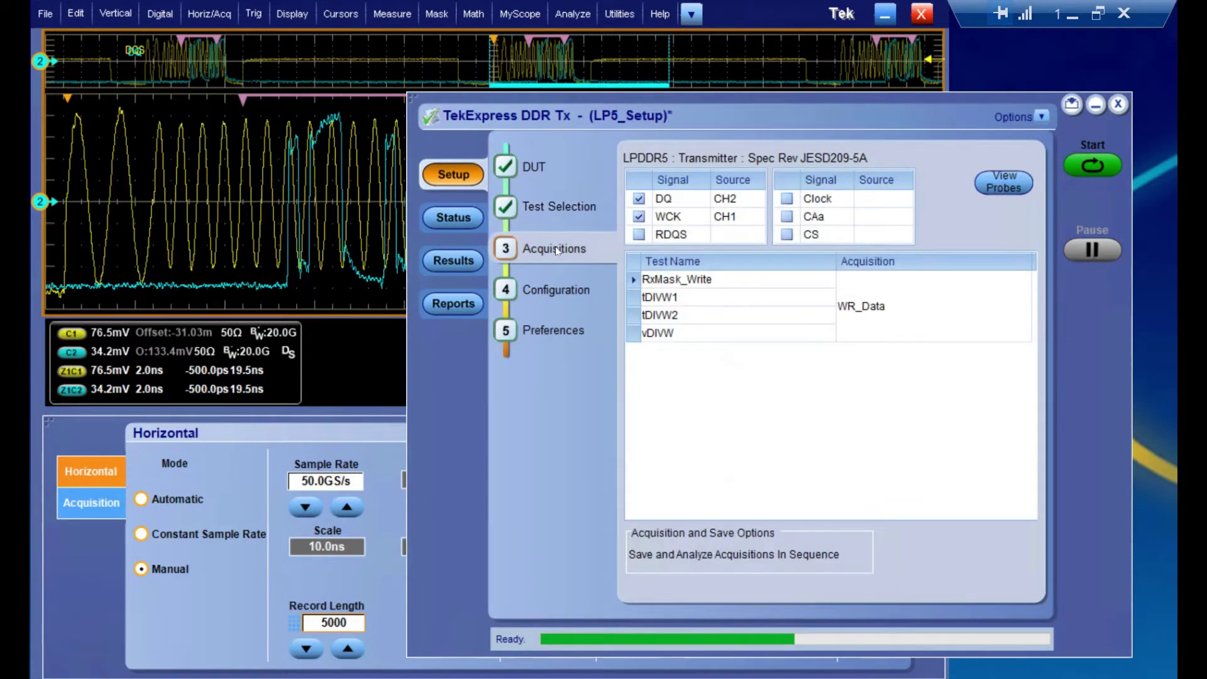
left_click(639, 199)
left_click(639, 217)
left_click(638, 199)
left_click(639, 217)
- Keep WCK on CH1 and DQ on CH2, then show the Configuration settings
left_click(756, 218)
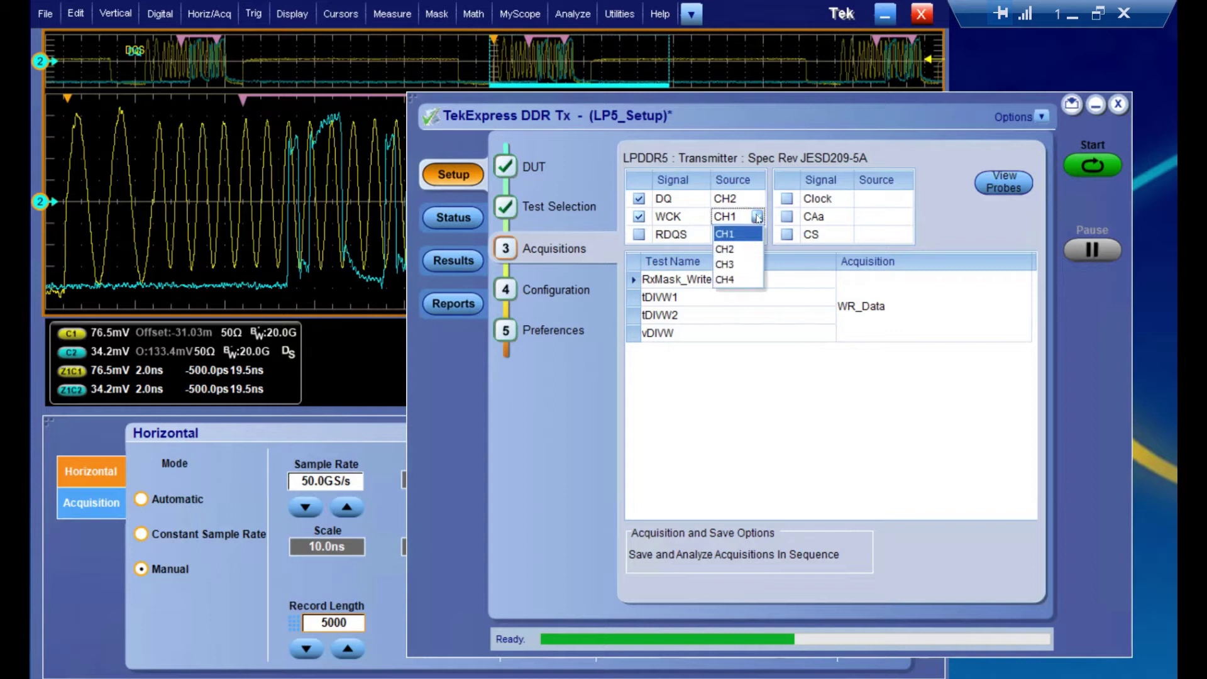
left_click(758, 199)
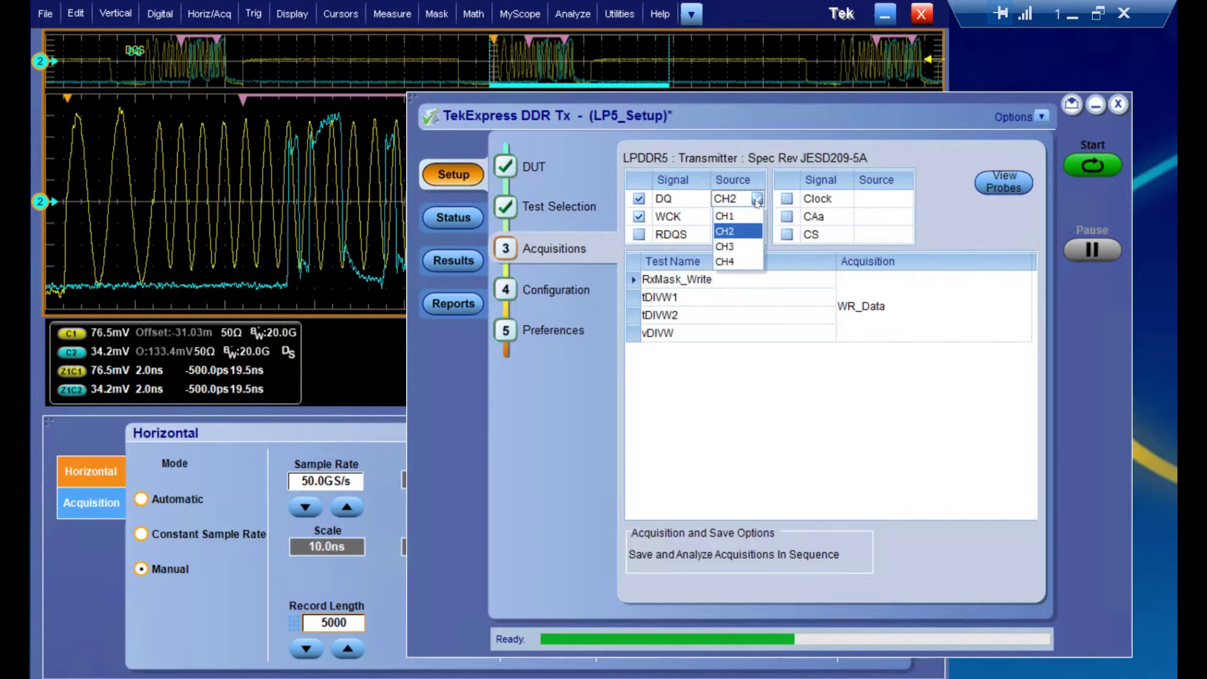
left_click(758, 200)
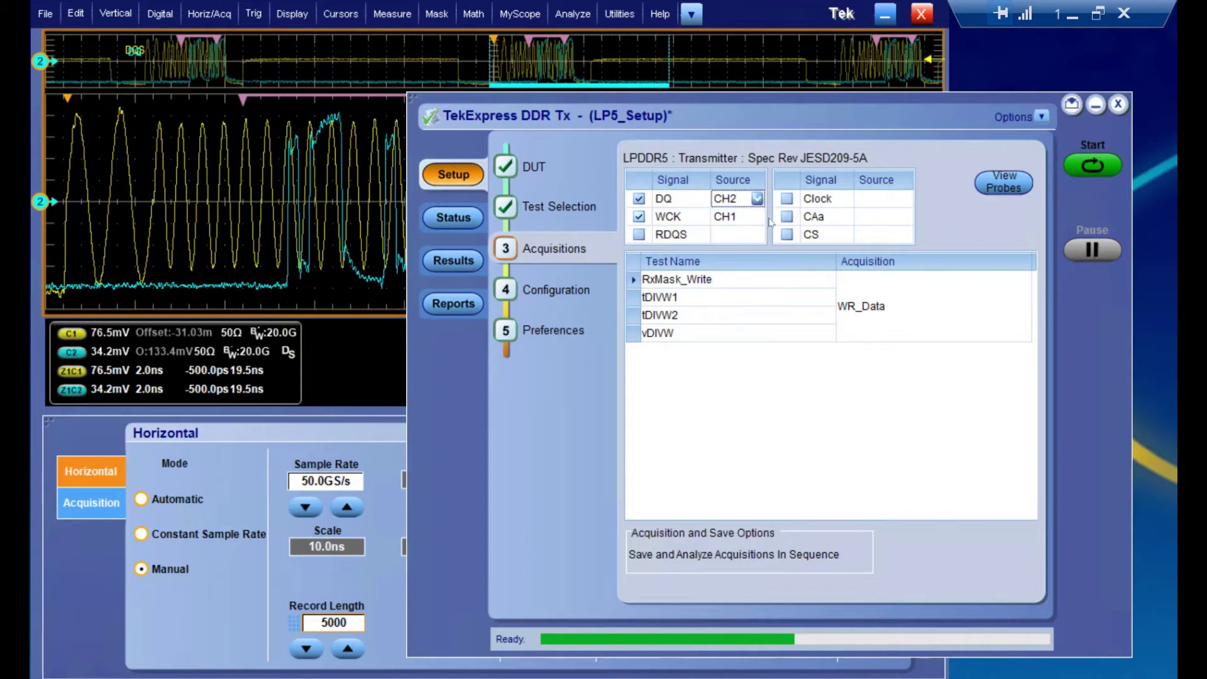
left_click(554, 288)
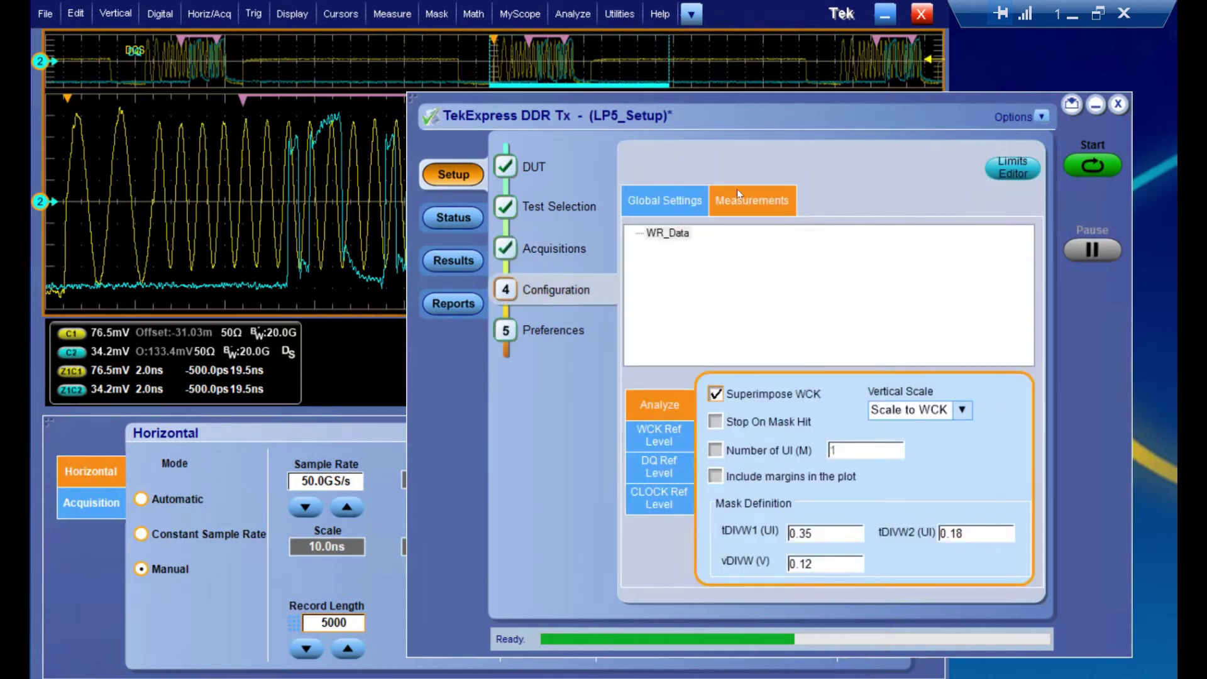
- Review the global acquisition settings and the WR_Data measurement group
left_click(649, 201)
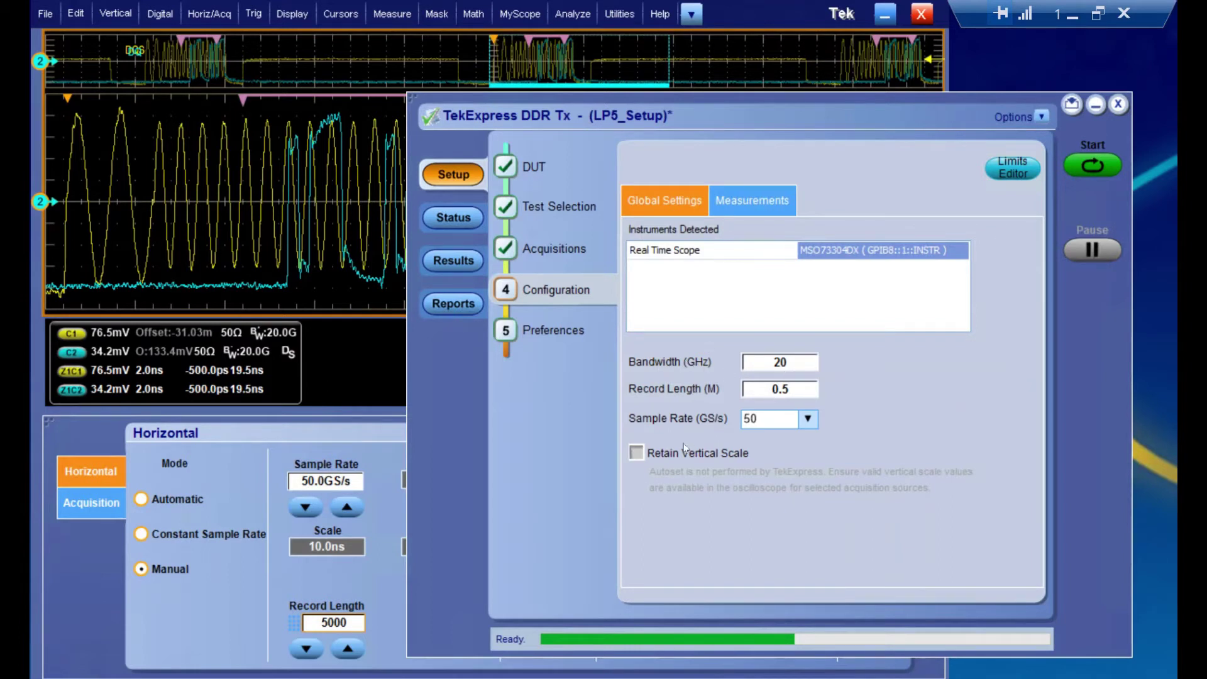
left_click(736, 200)
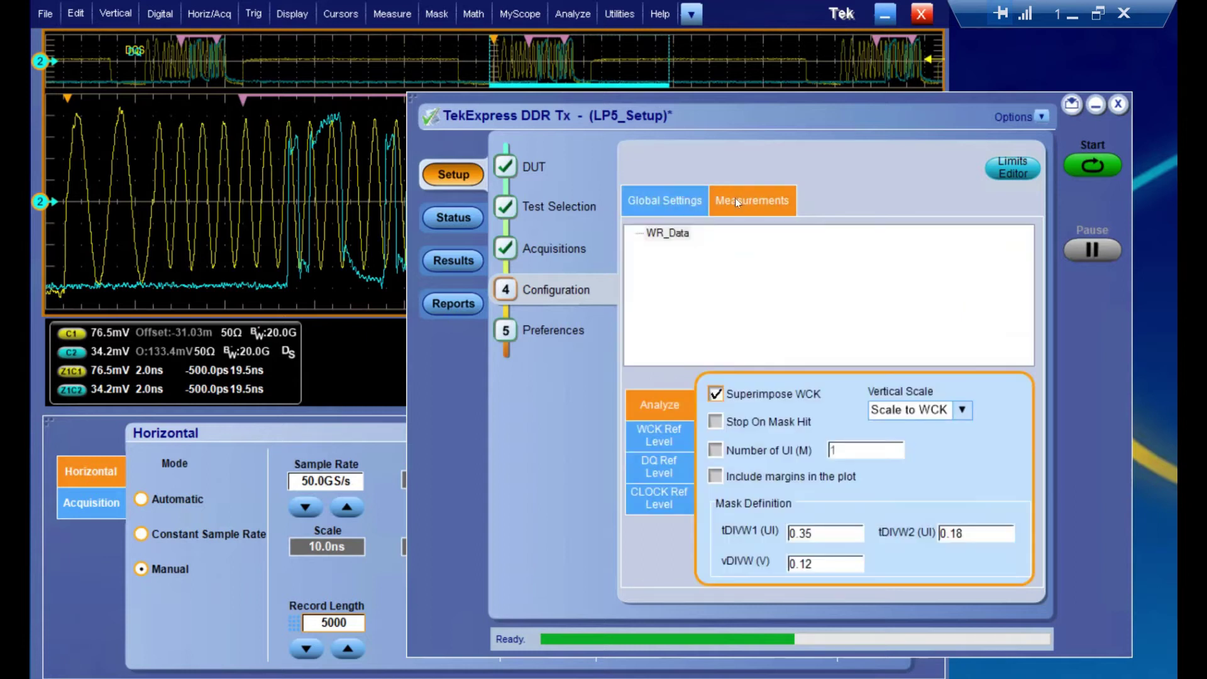
left_click(673, 236)
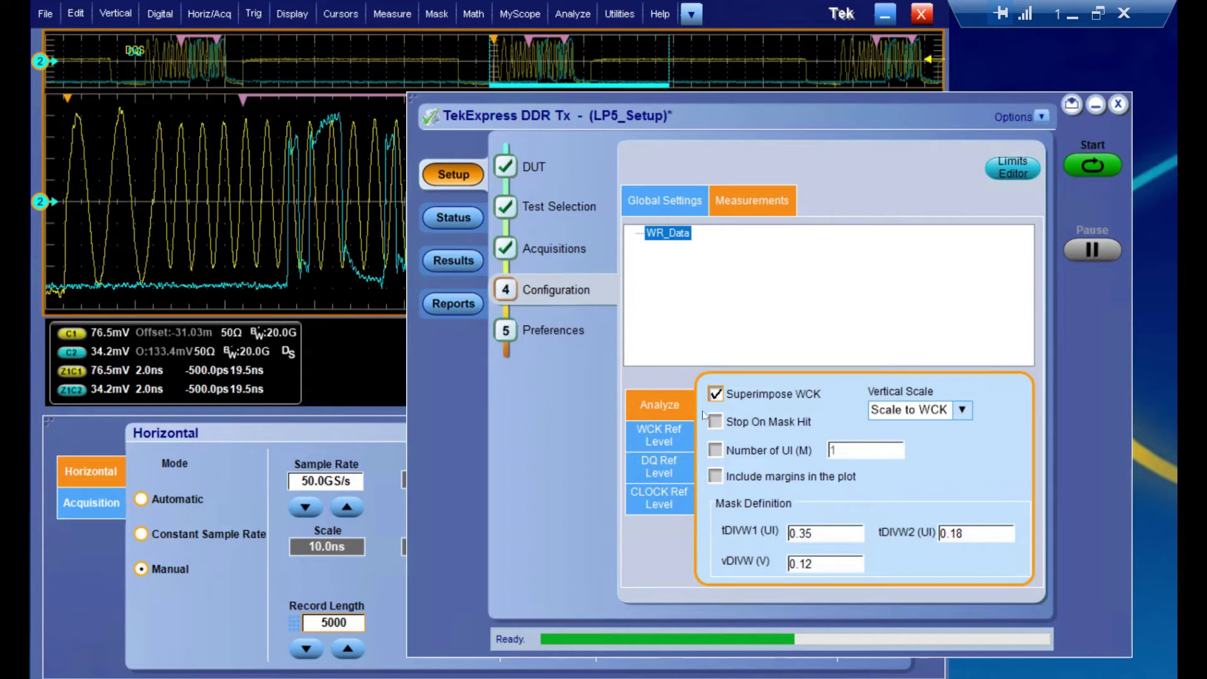
- Review the WCK, DQ and CLOCK reference levels, ending on CLOCK (0.150 V / 0 V / -0.150 V)
left_click(666, 438)
left_click(664, 478)
left_click(664, 504)
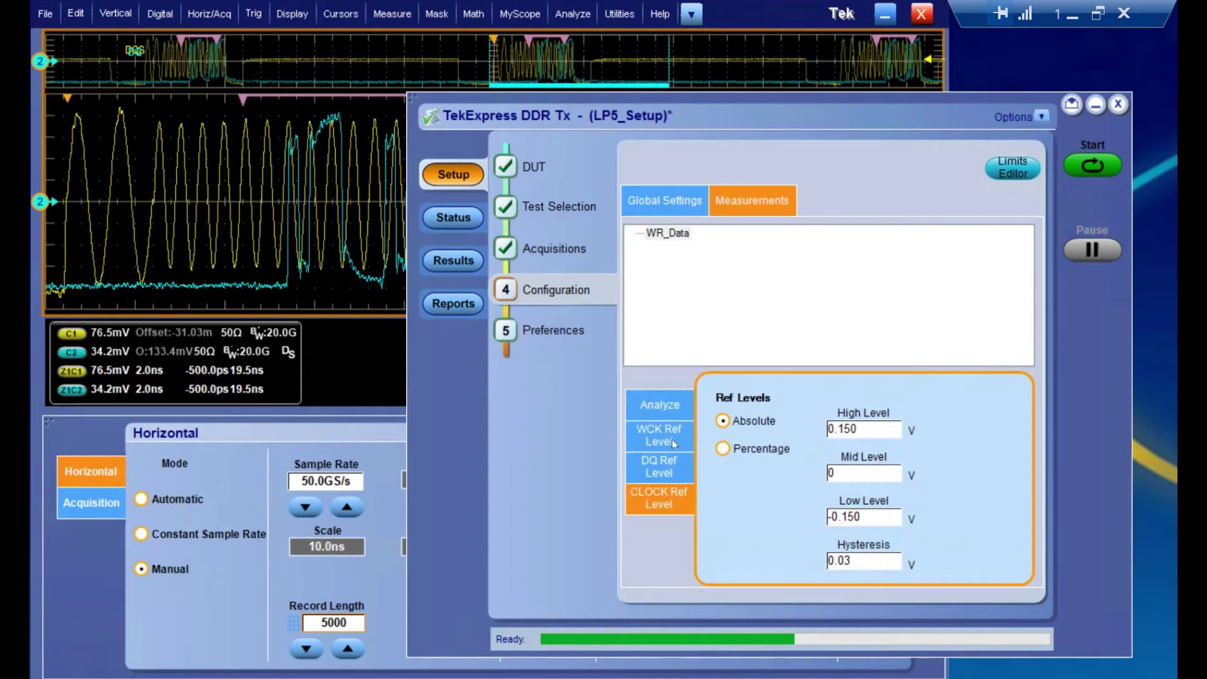
left_click(669, 458)
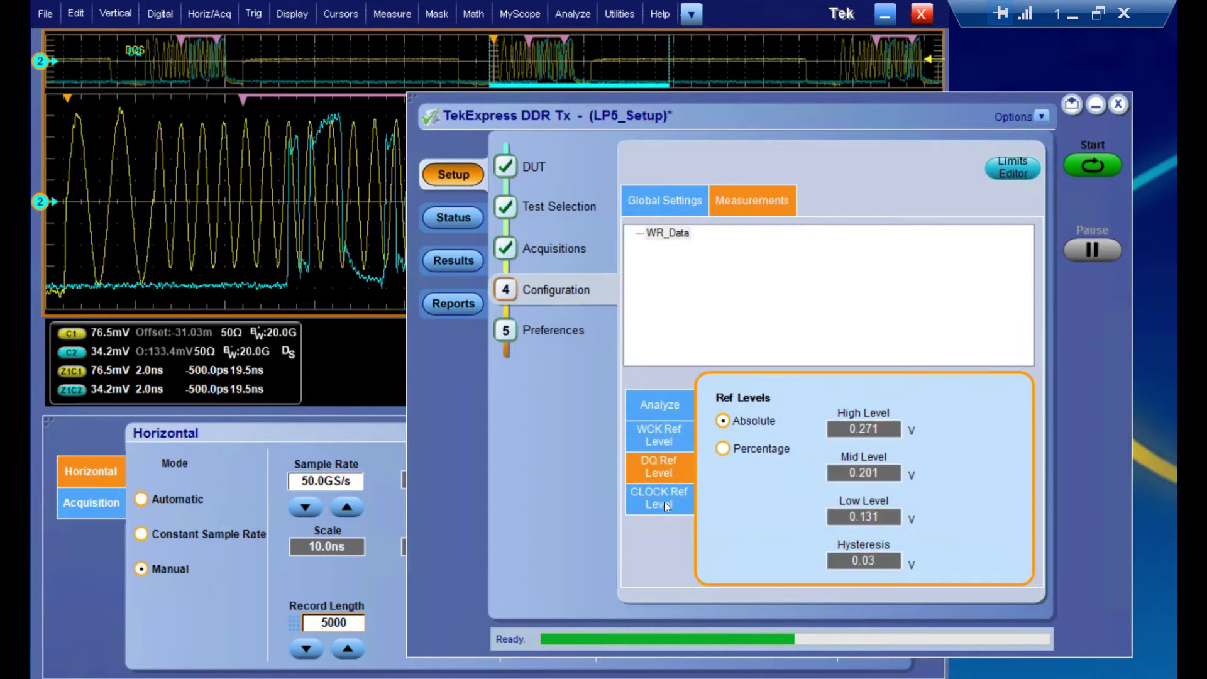
left_click(673, 445)
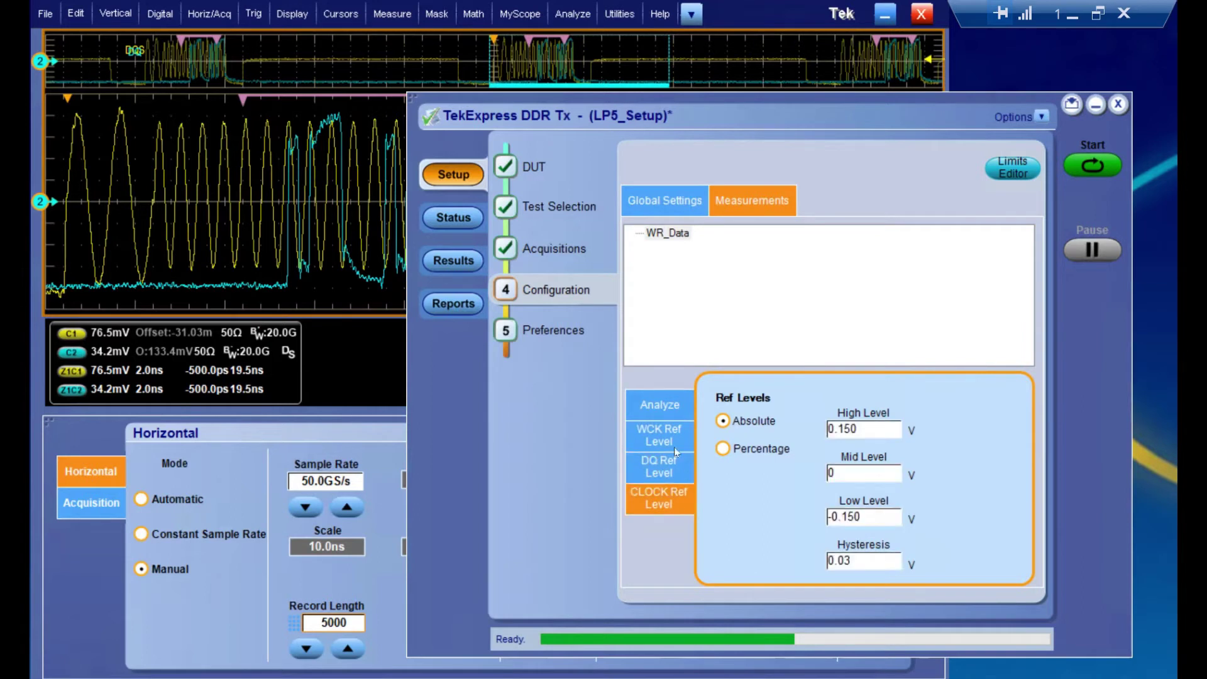
left_click(675, 467)
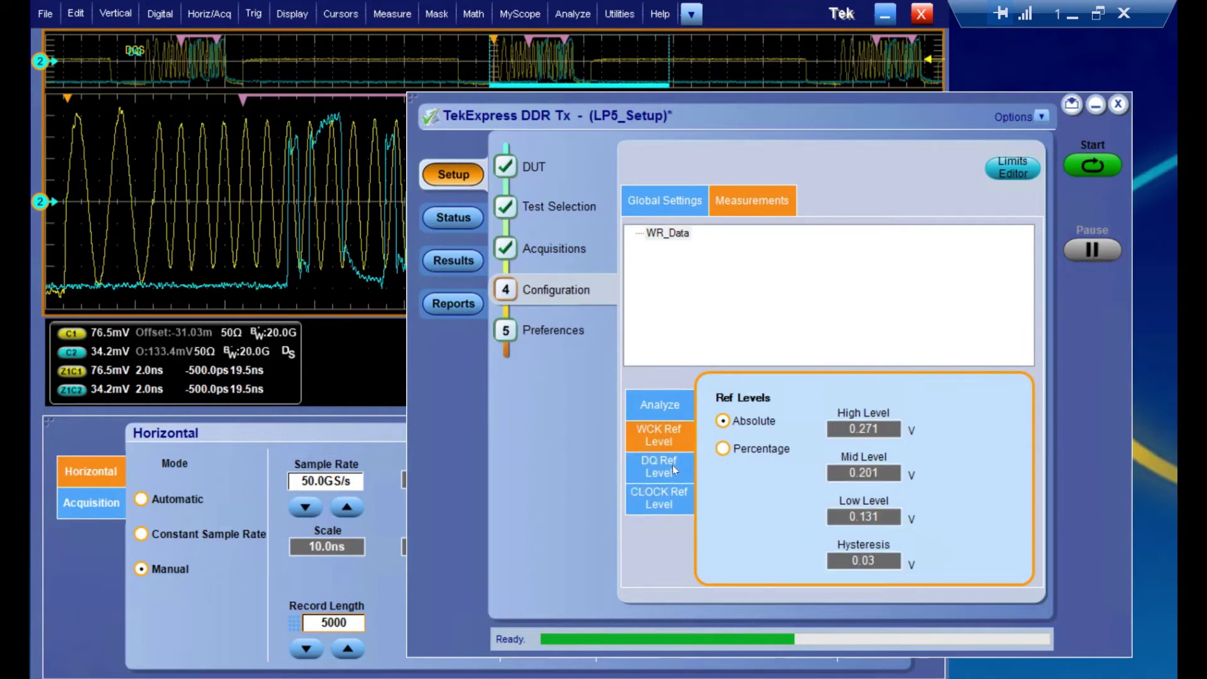
left_click(663, 497)
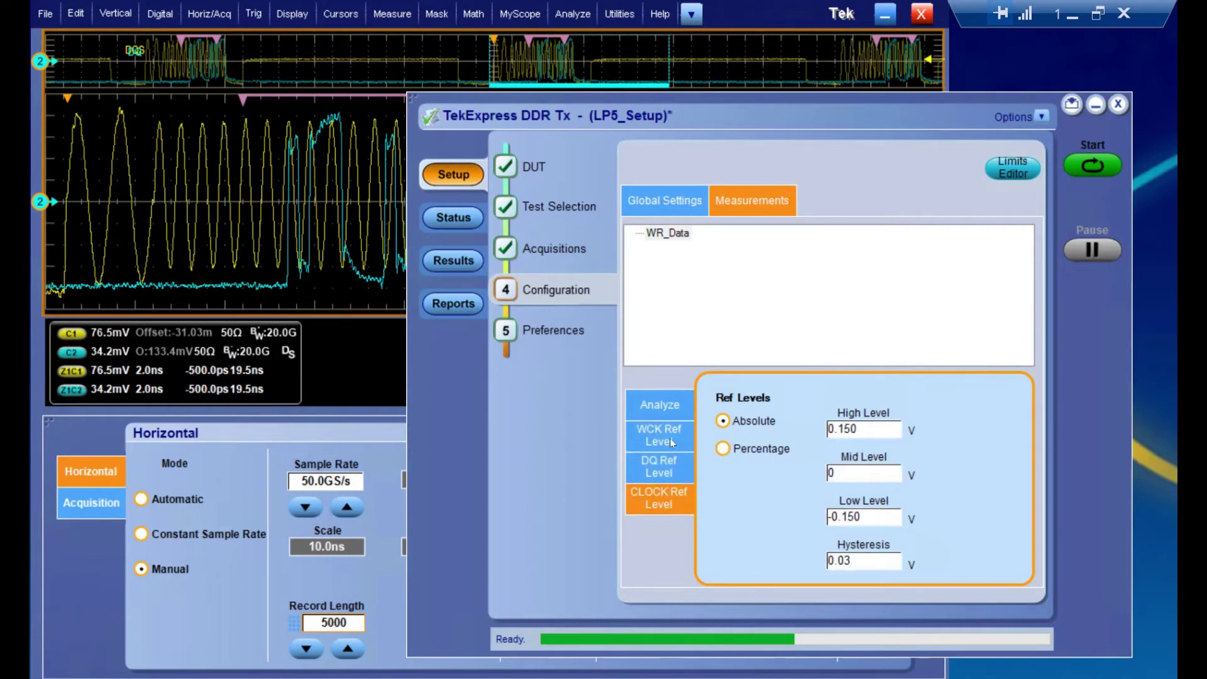
- Superimpose WCK on the eye with the vertical scale set to Scale to DQ
left_click(671, 402)
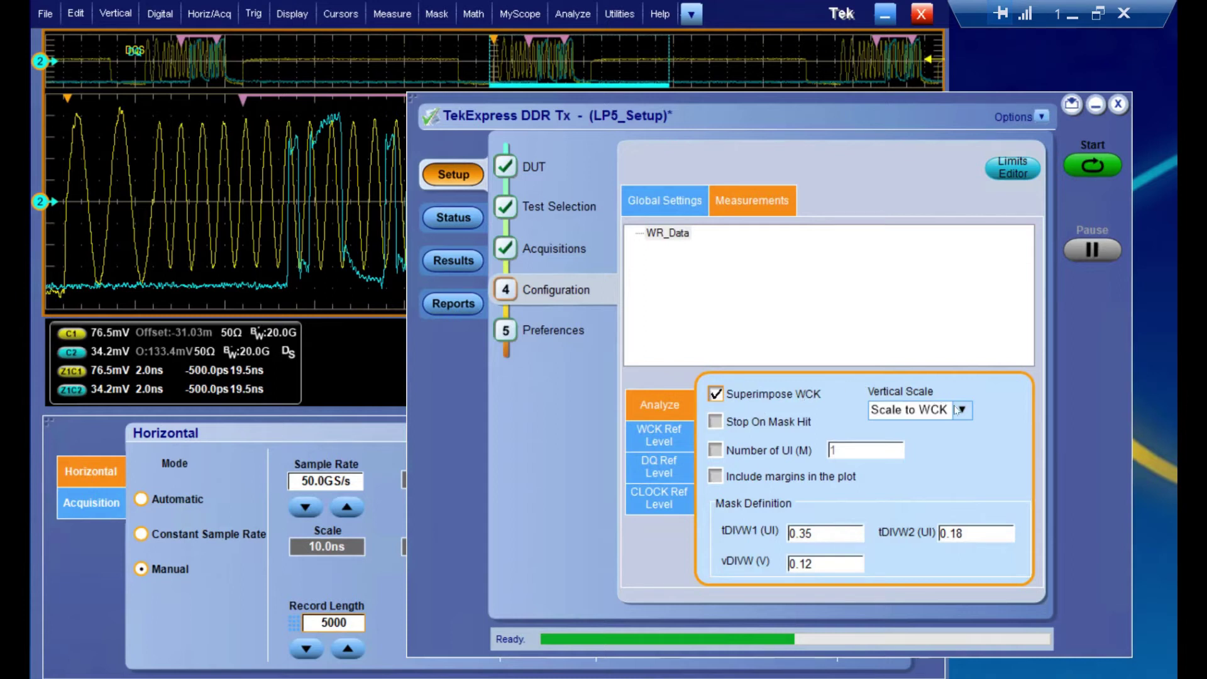
left_click(756, 395)
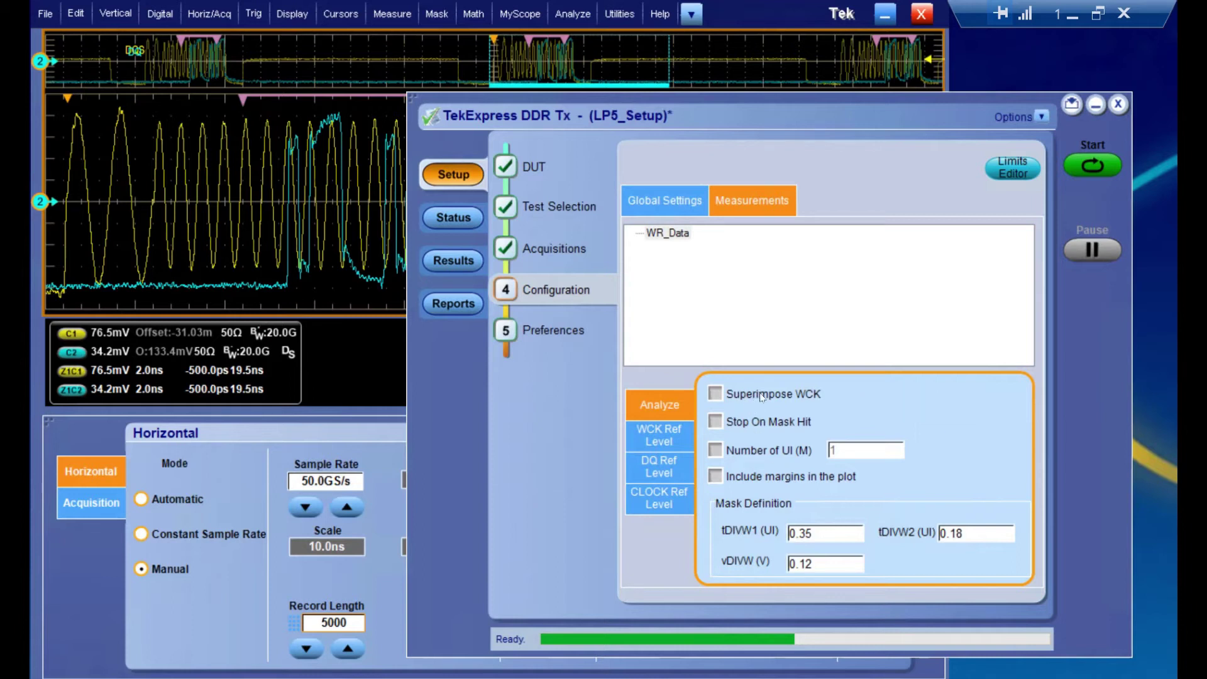
left_click(762, 397)
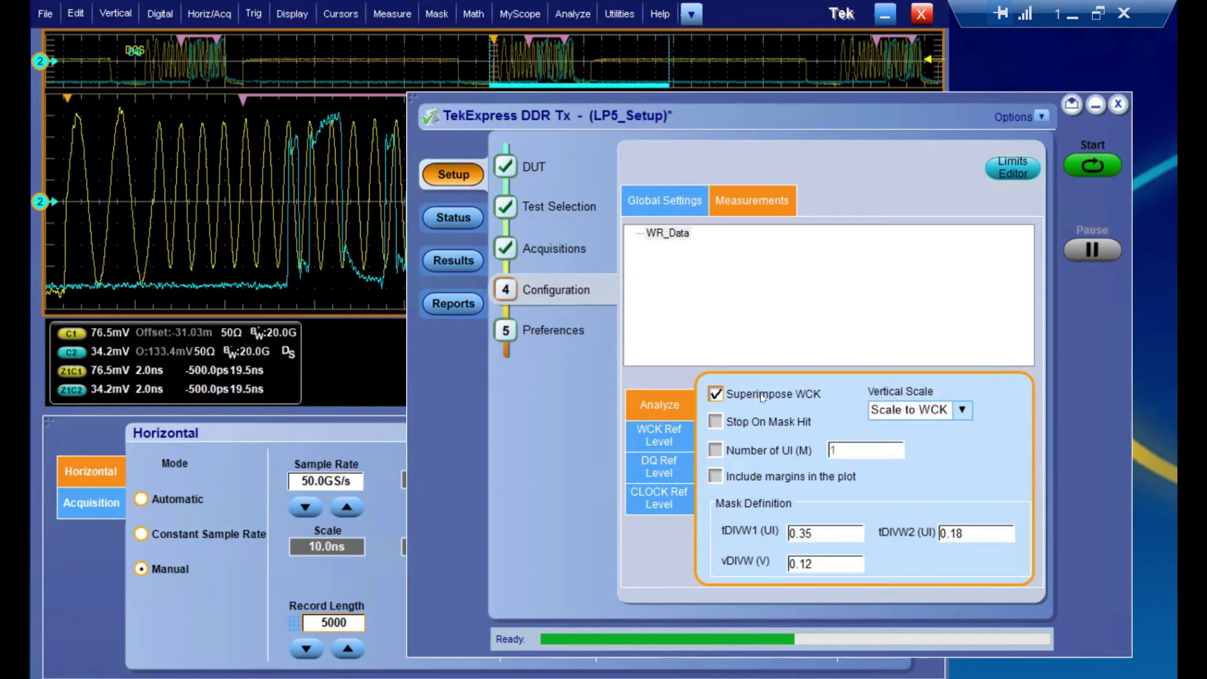
left_click(963, 410)
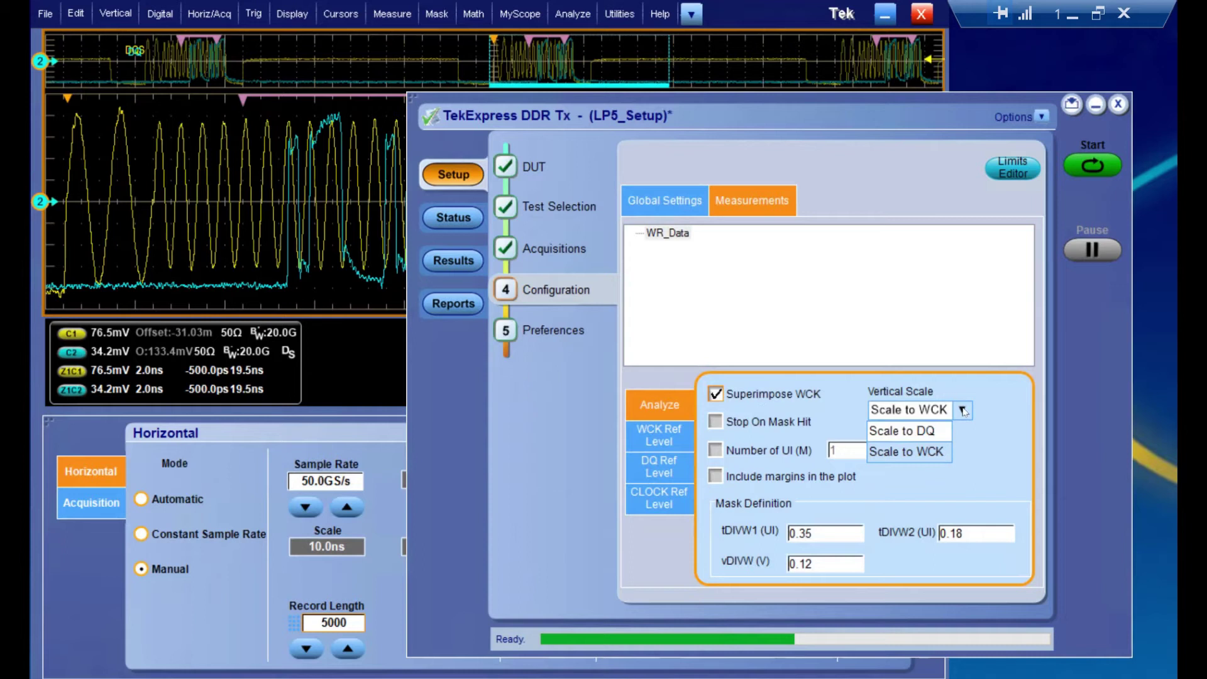
left_click(932, 432)
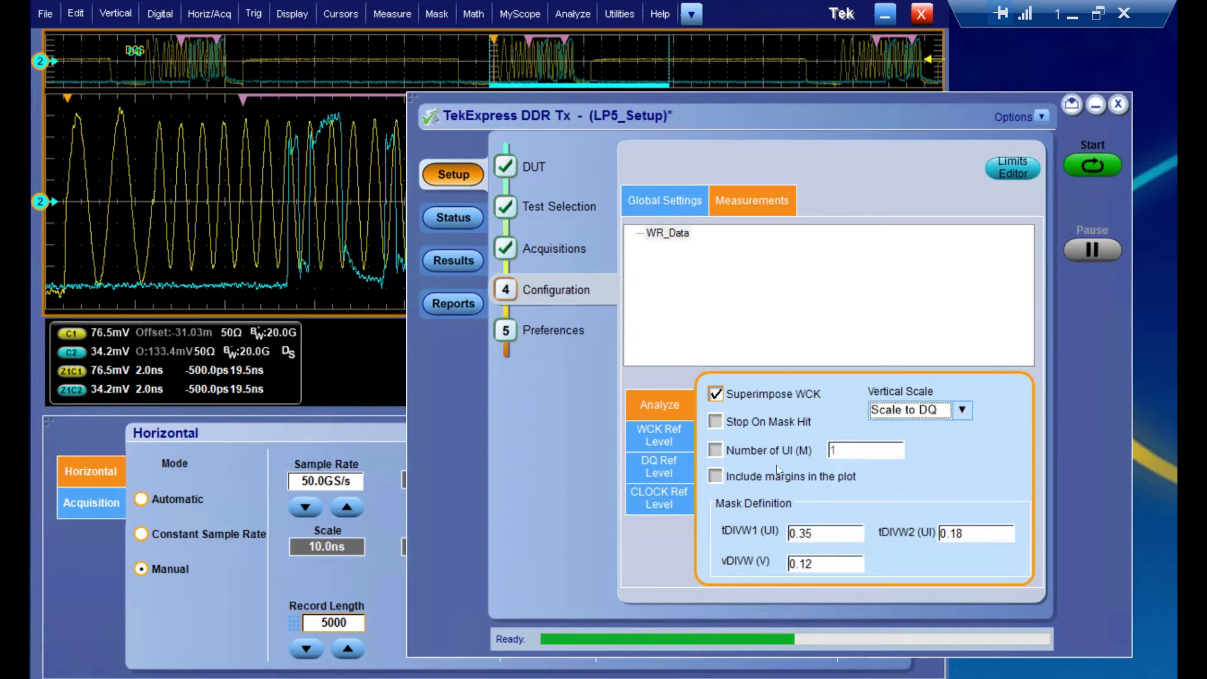
- Leave Stop On Mask Hit and Number of UI off, and include margins in the plot
left_click(765, 423)
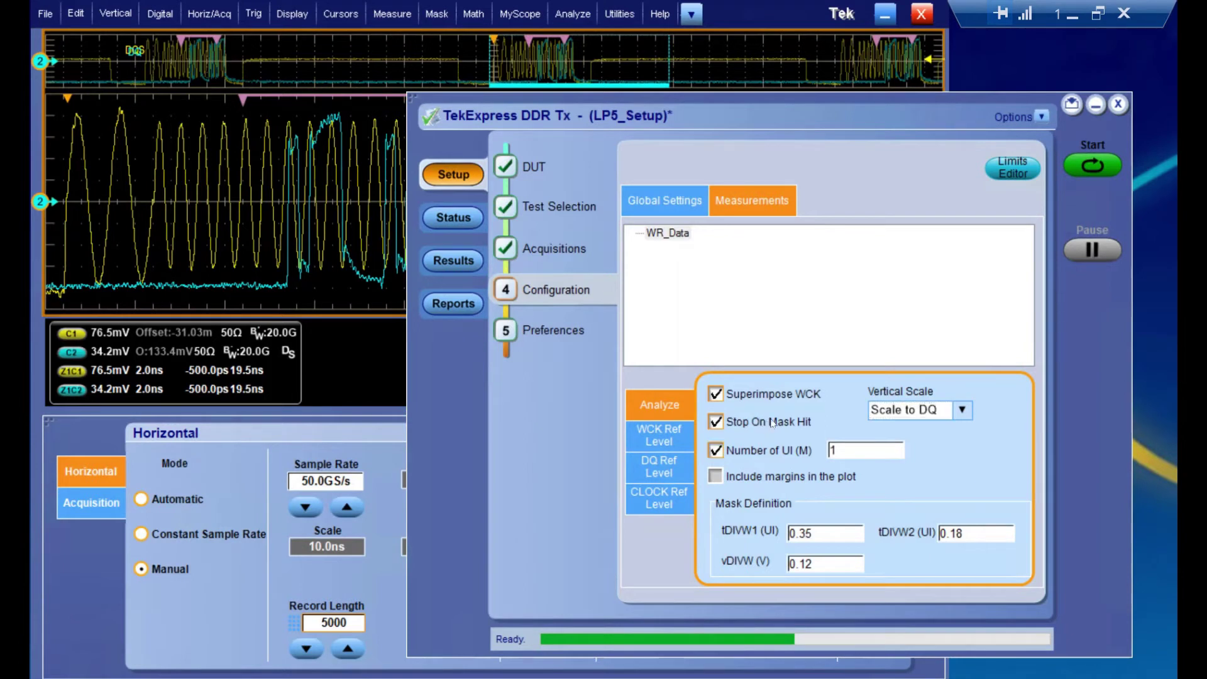
left_click(865, 446)
left_click(745, 451)
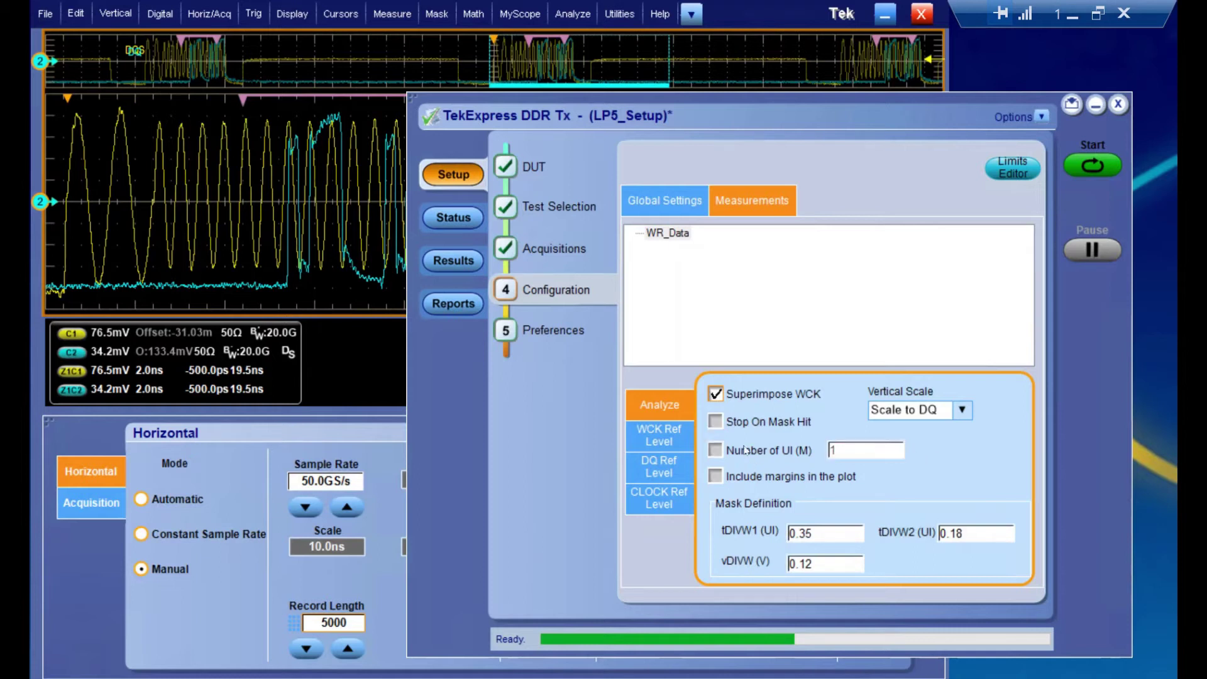
left_click(760, 480)
- In Preferences, enable logging, toggle the auto-close options and view the Email Settings
left_click(548, 330)
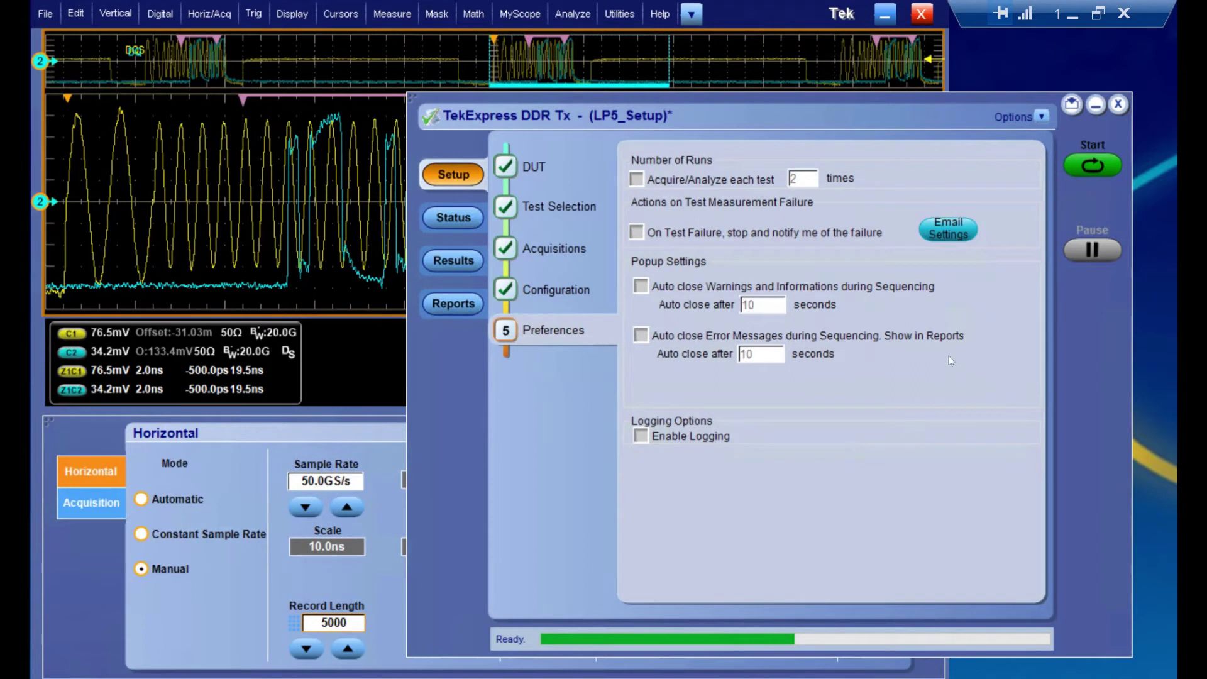
left_click(641, 438)
left_click(641, 286)
left_click(641, 286)
left_click(641, 336)
left_click(949, 236)
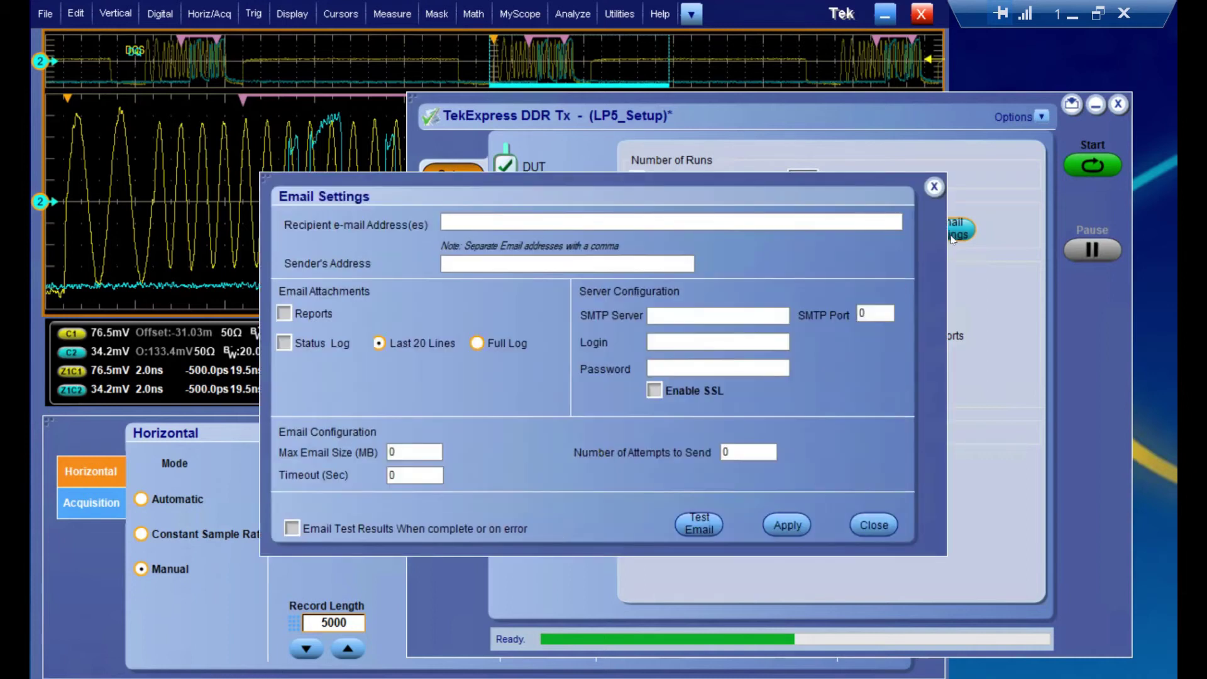
left_click(934, 187)
- Set Acquire/Analyze each test runs to 5, then switch repeating off again
left_click(637, 180)
left_click(804, 183)
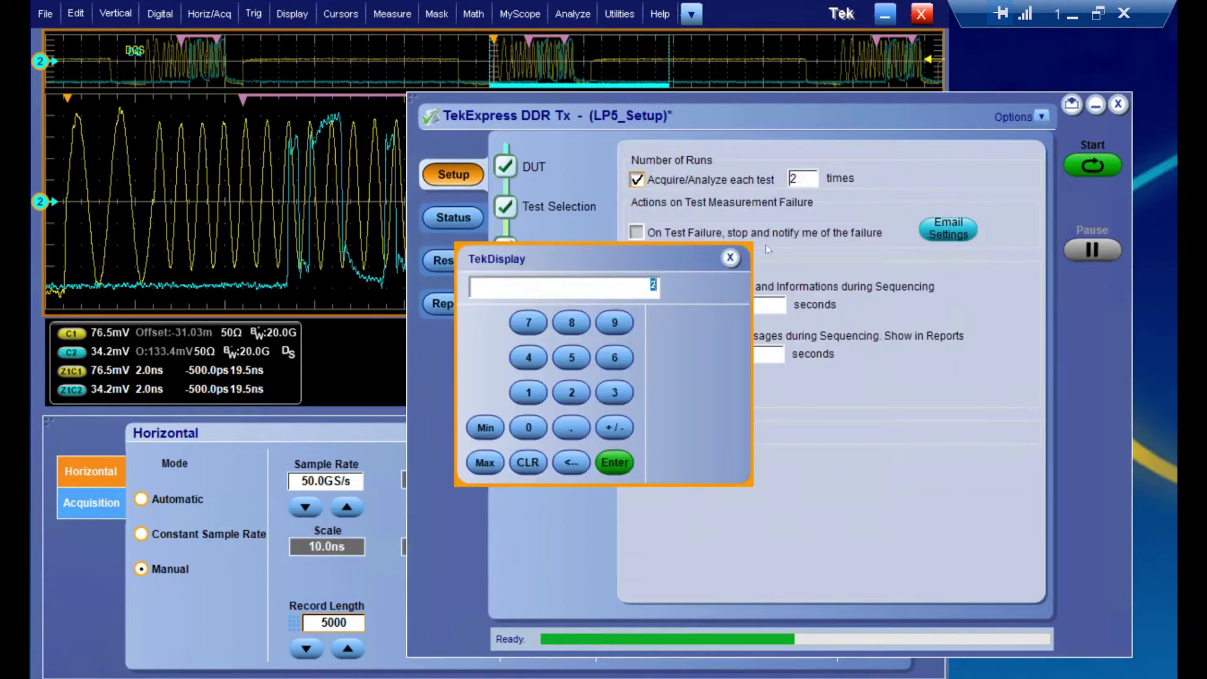
left_click(570, 357)
left_click(617, 461)
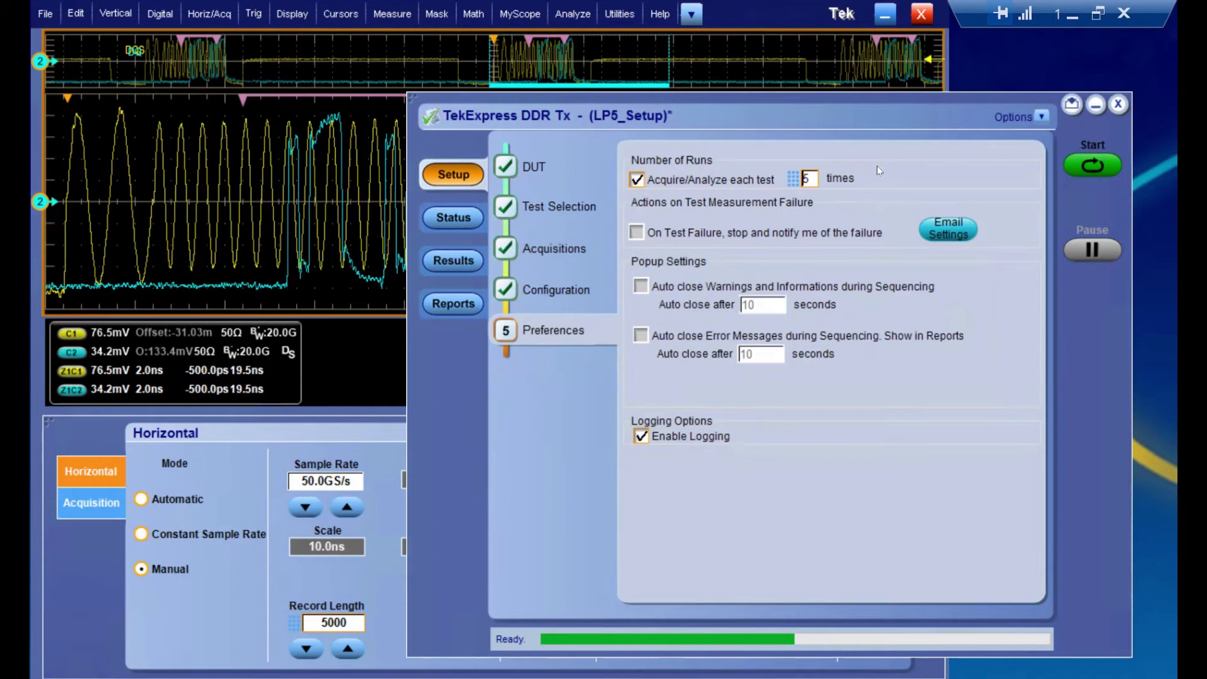
left_click(637, 181)
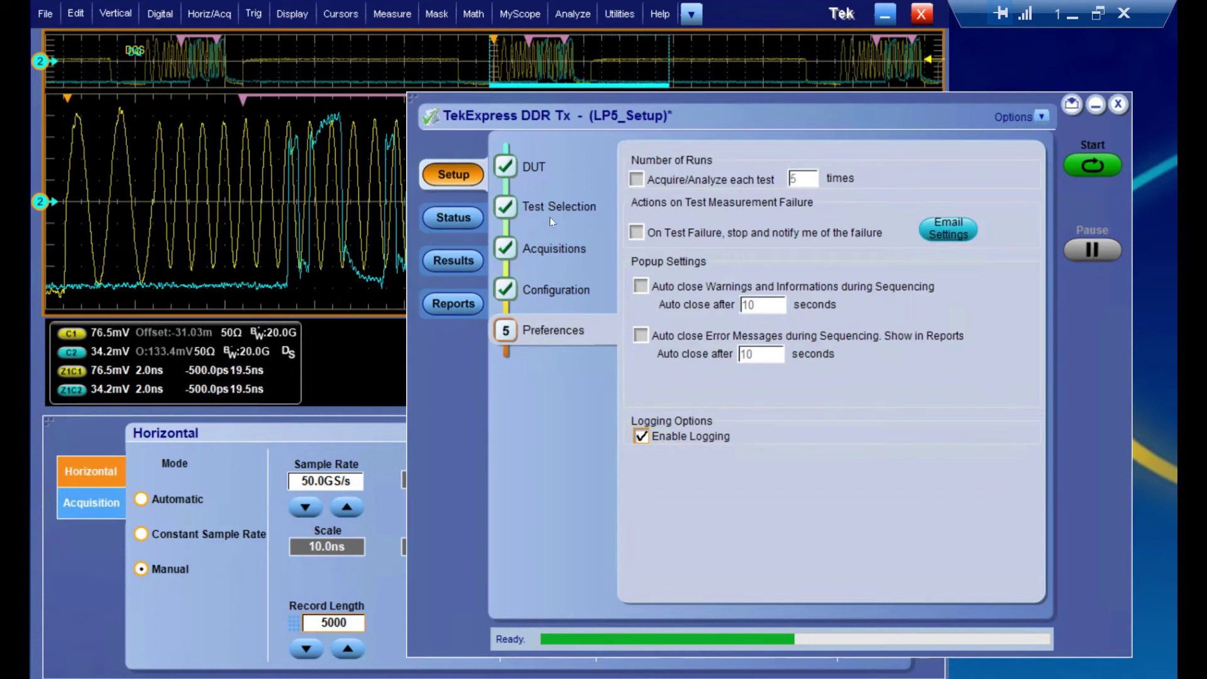
- Run the LPDDR5 write tests, watching Test Status and Log View until the report opens
left_click(1088, 167)
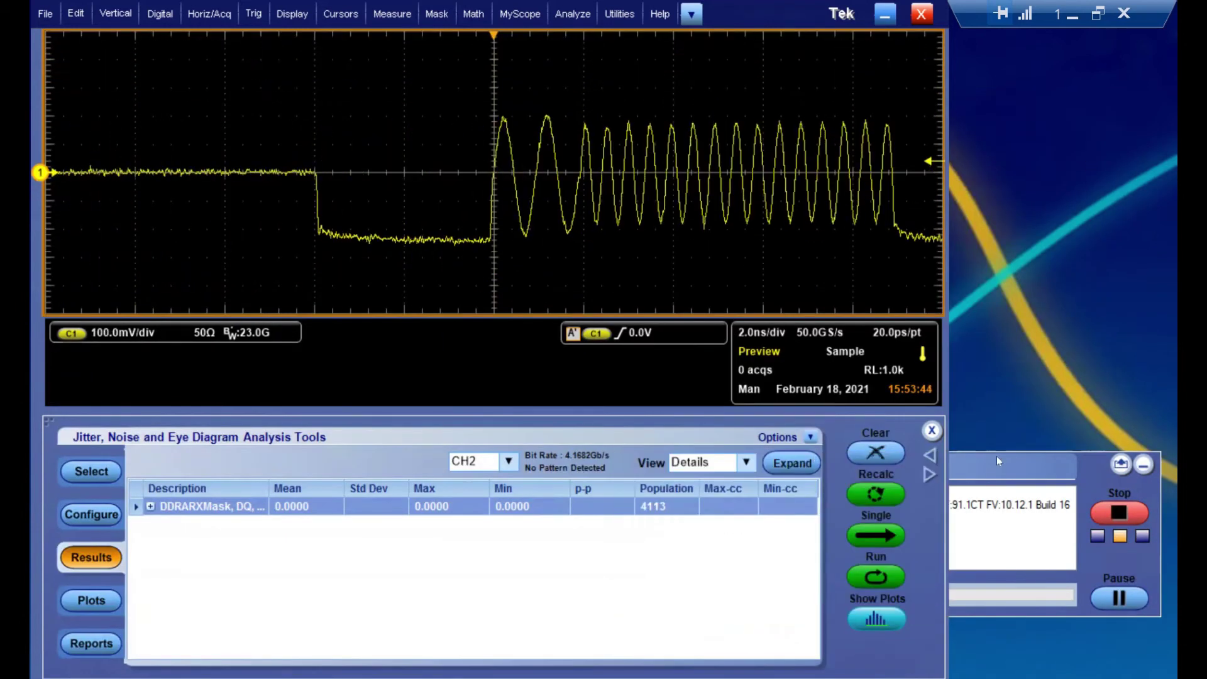
left_click(997, 455)
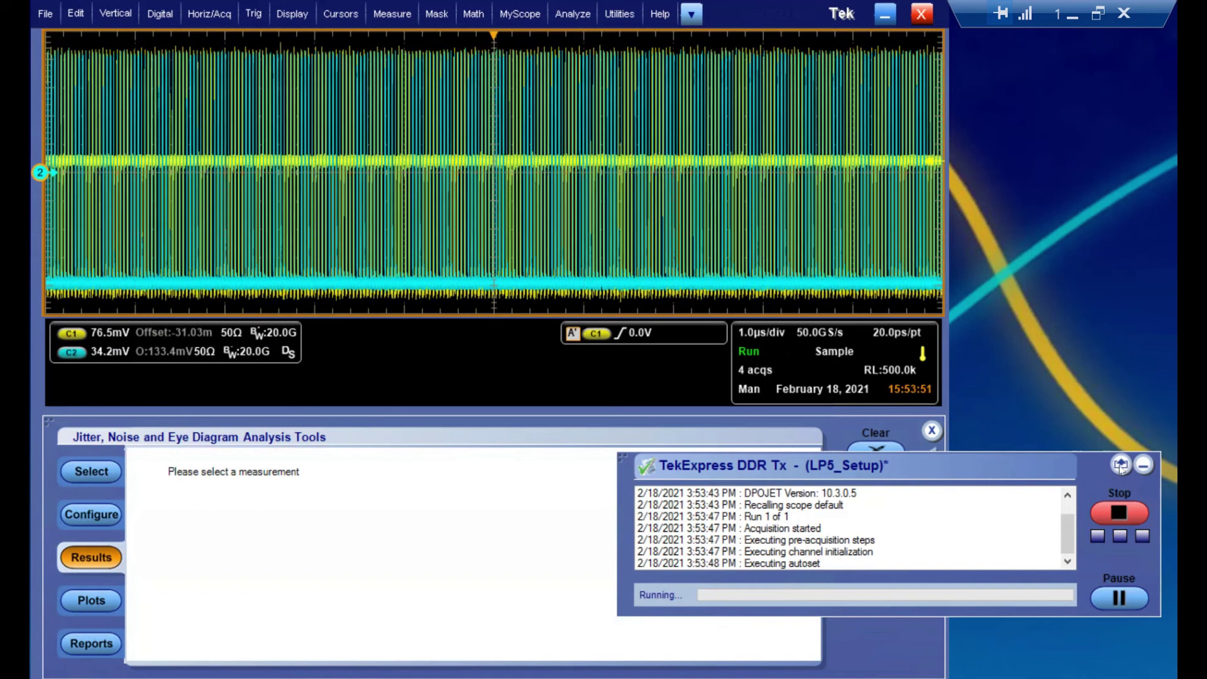
left_click(1120, 465)
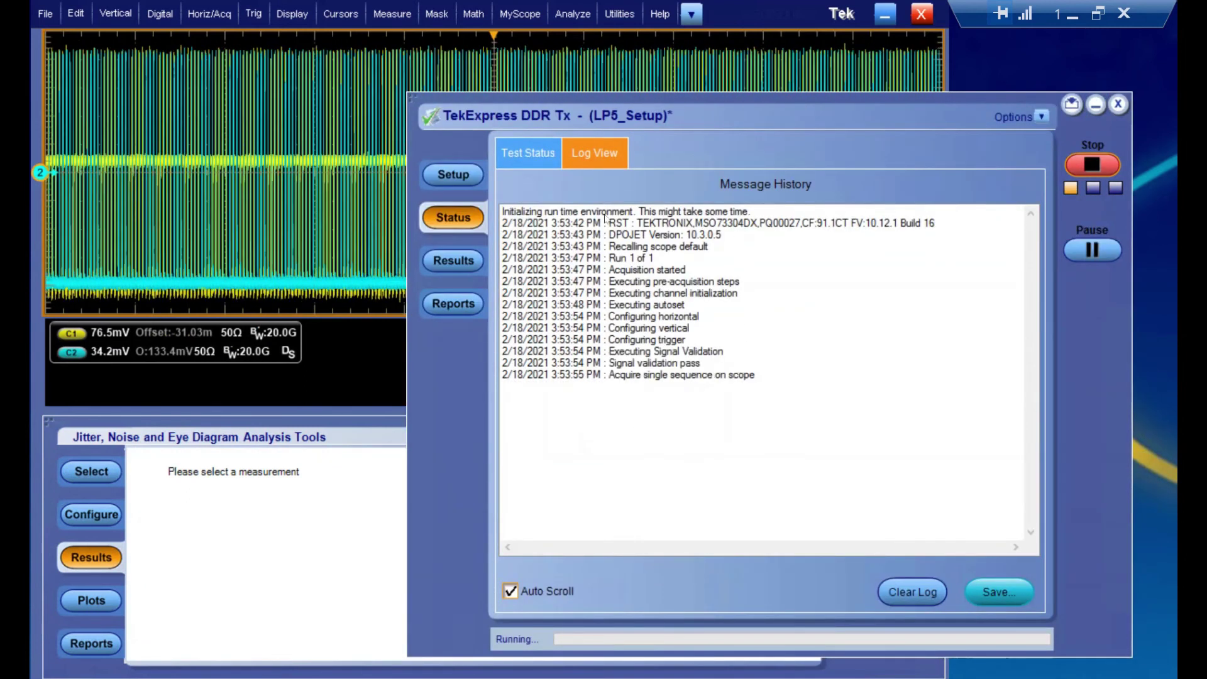
left_click(526, 156)
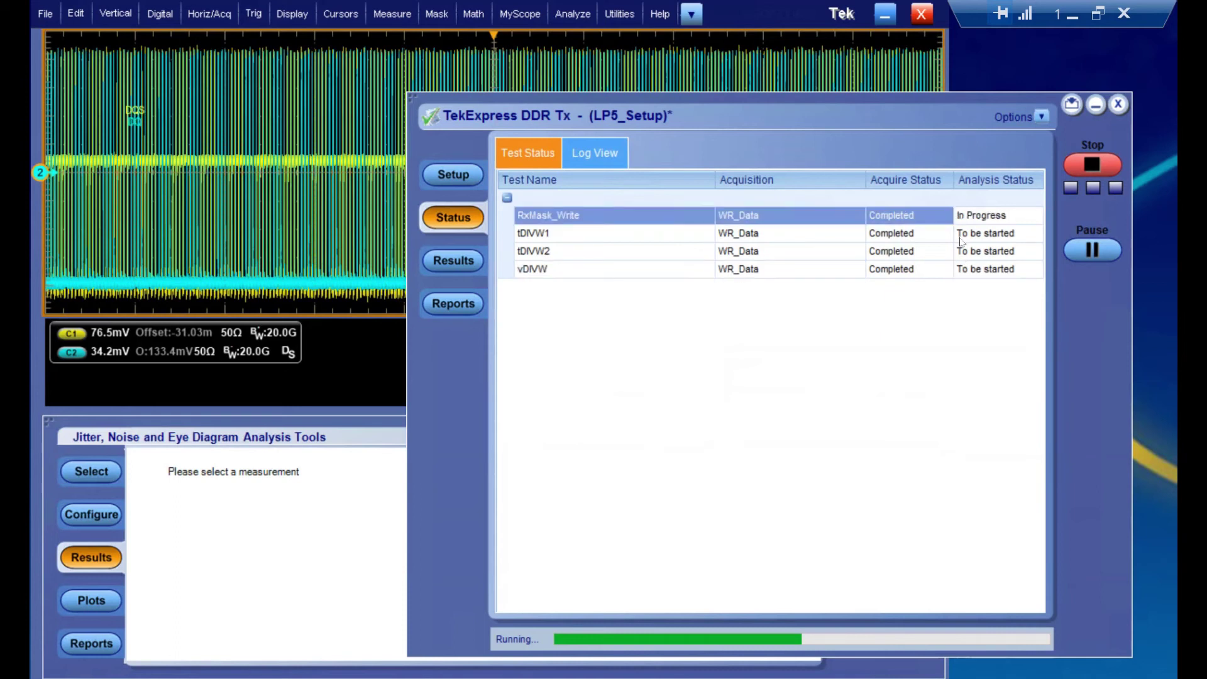
left_click(615, 162)
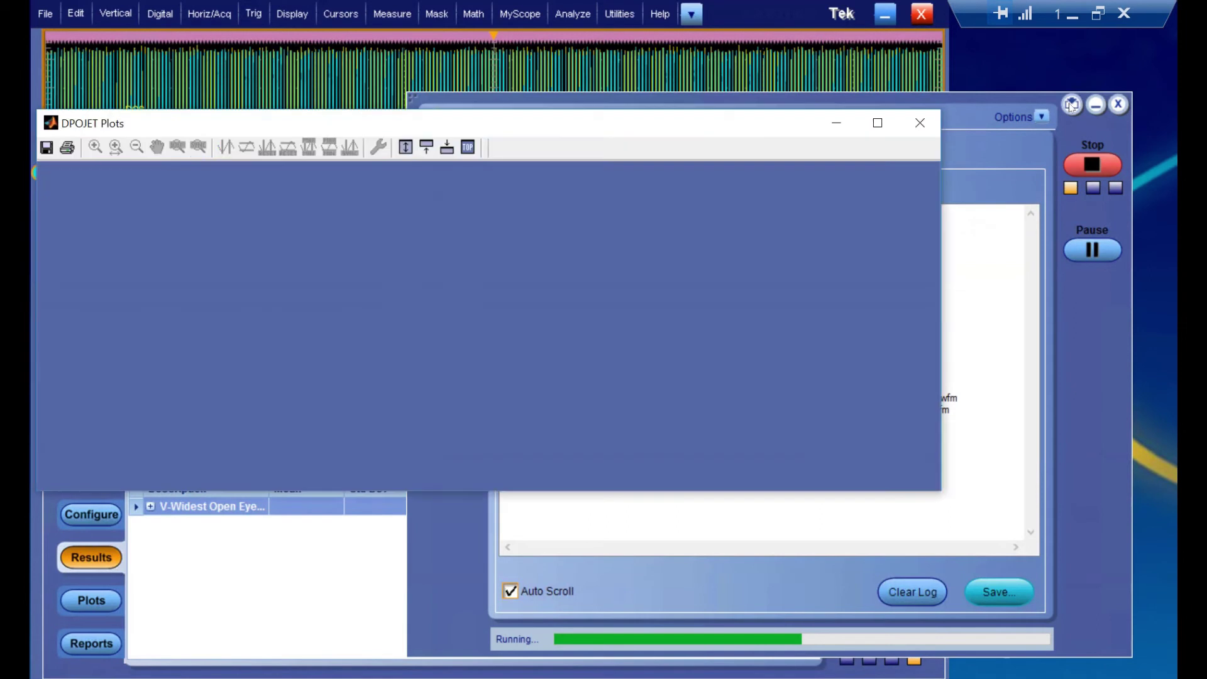
left_click(1073, 105)
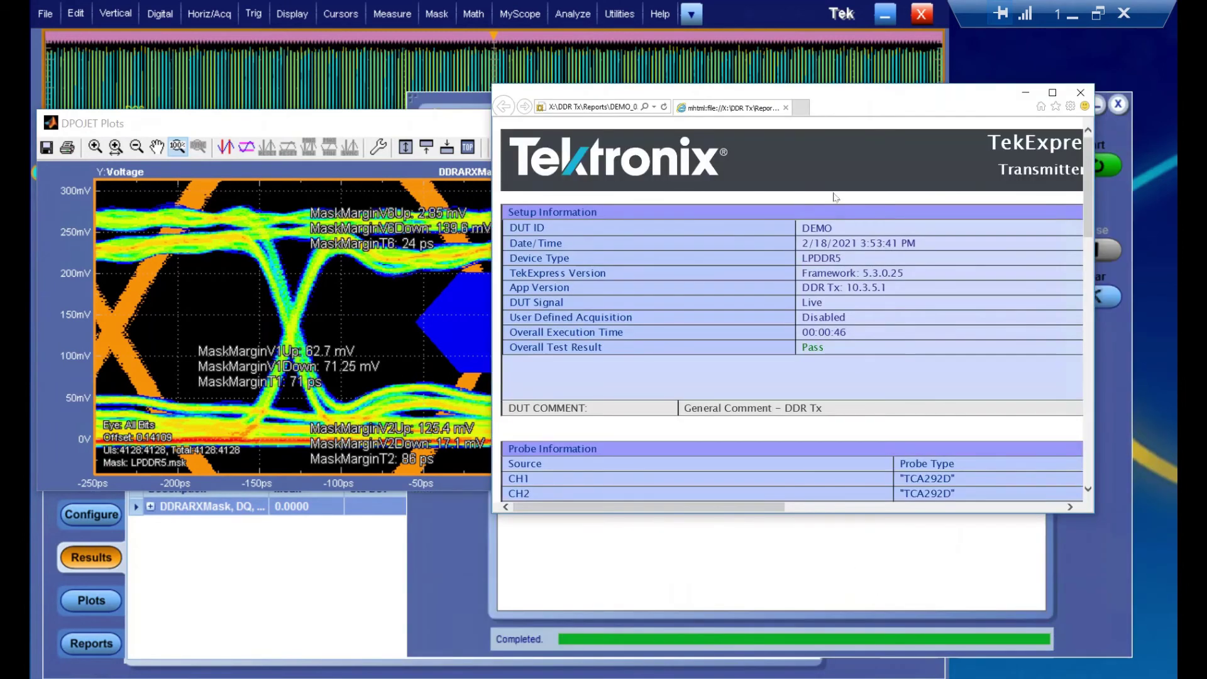
- Maximize the report and scroll to the tDIVW1, tDIVW2, vDIVW results and RxMask_Write eye diagram
left_click_drag(905, 104, 858, 115)
left_click(1004, 104)
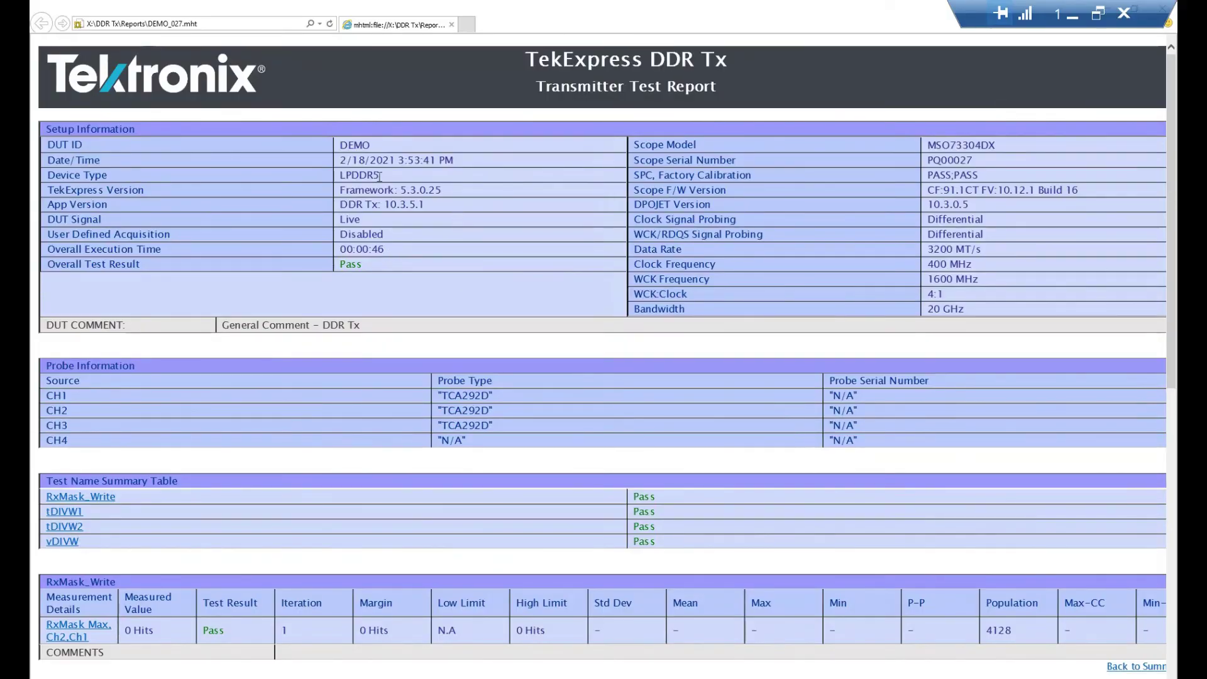
double_click(359, 146)
left_click(430, 156)
scroll(538, 227, "down", 6)
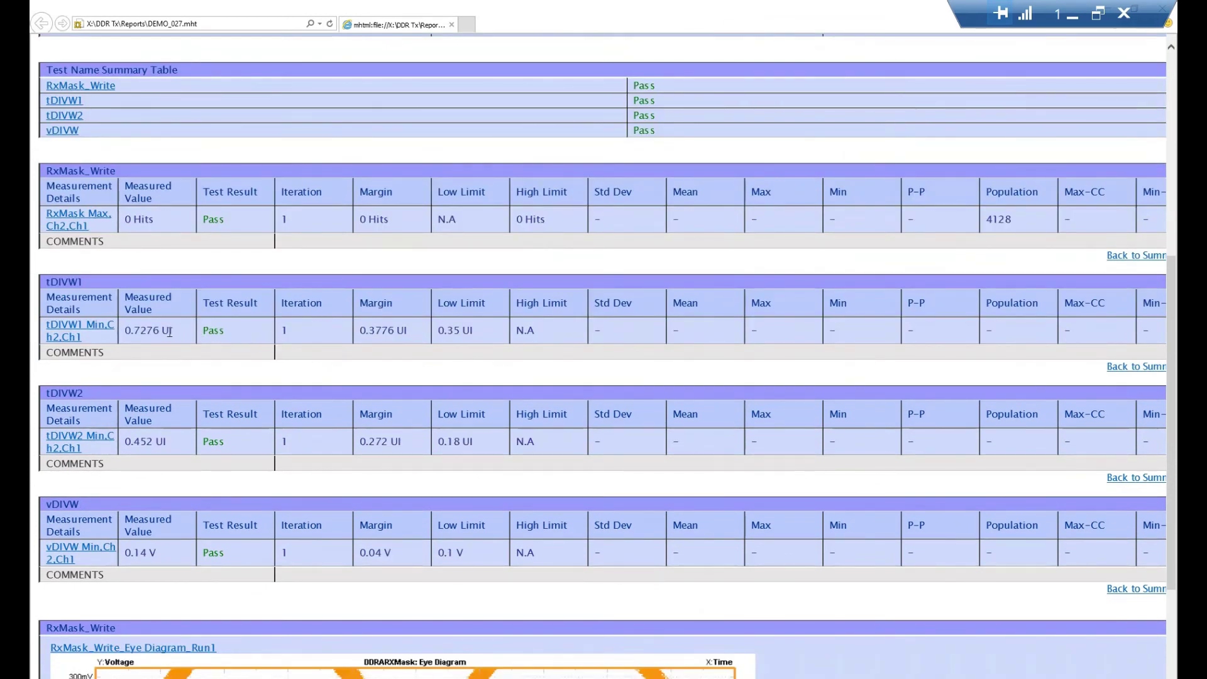
scroll(613, 322, "down", 3)
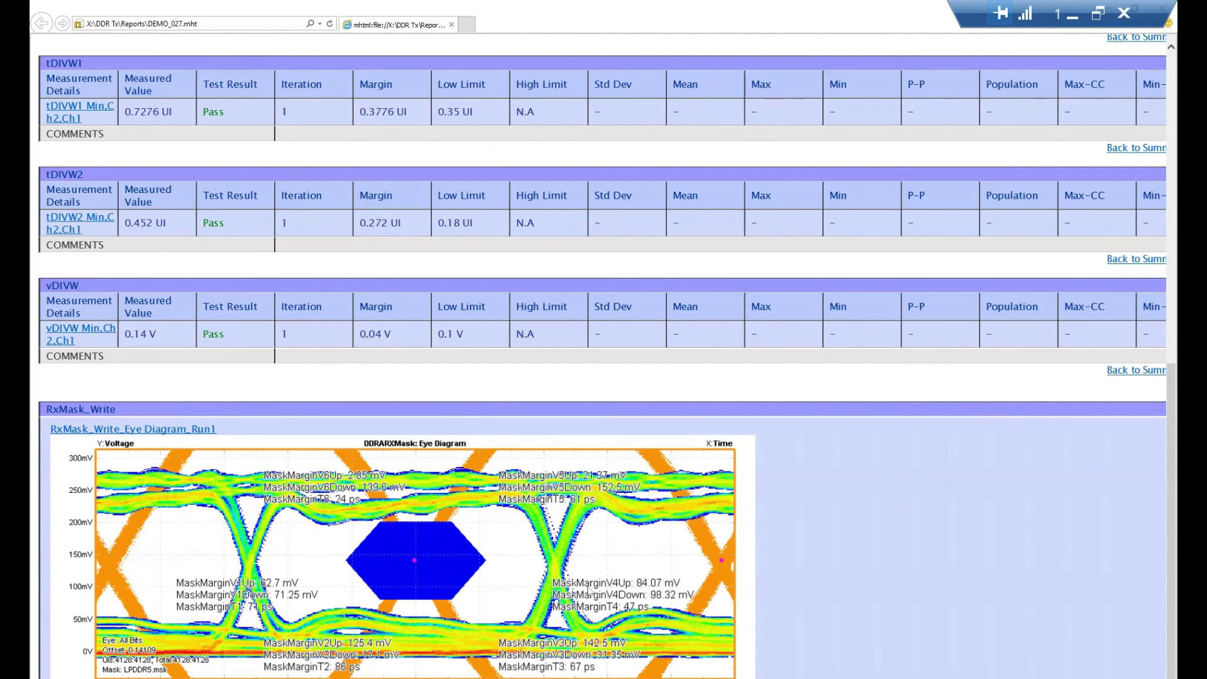
- Restore the report window and close the browser
scroll(700, 395, "up", 2)
scroll(691, 435, "down", 2)
scroll(692, 435, "up", 2)
double_click(823, 24)
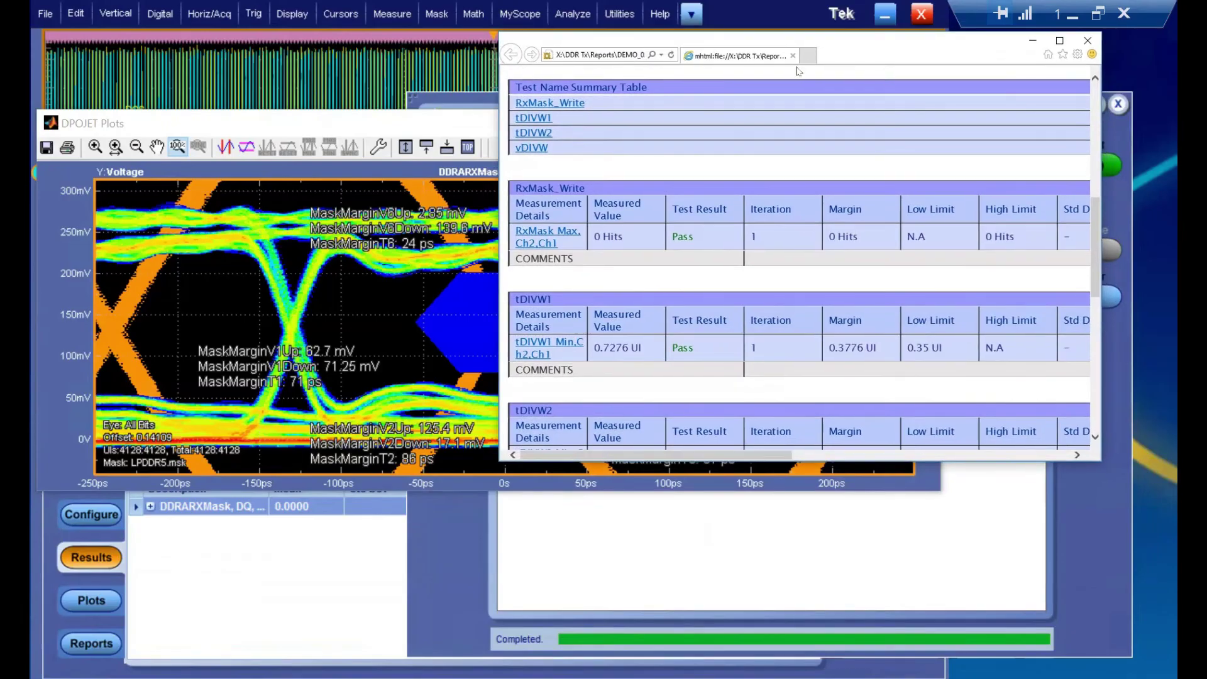
left_click(1019, 102)
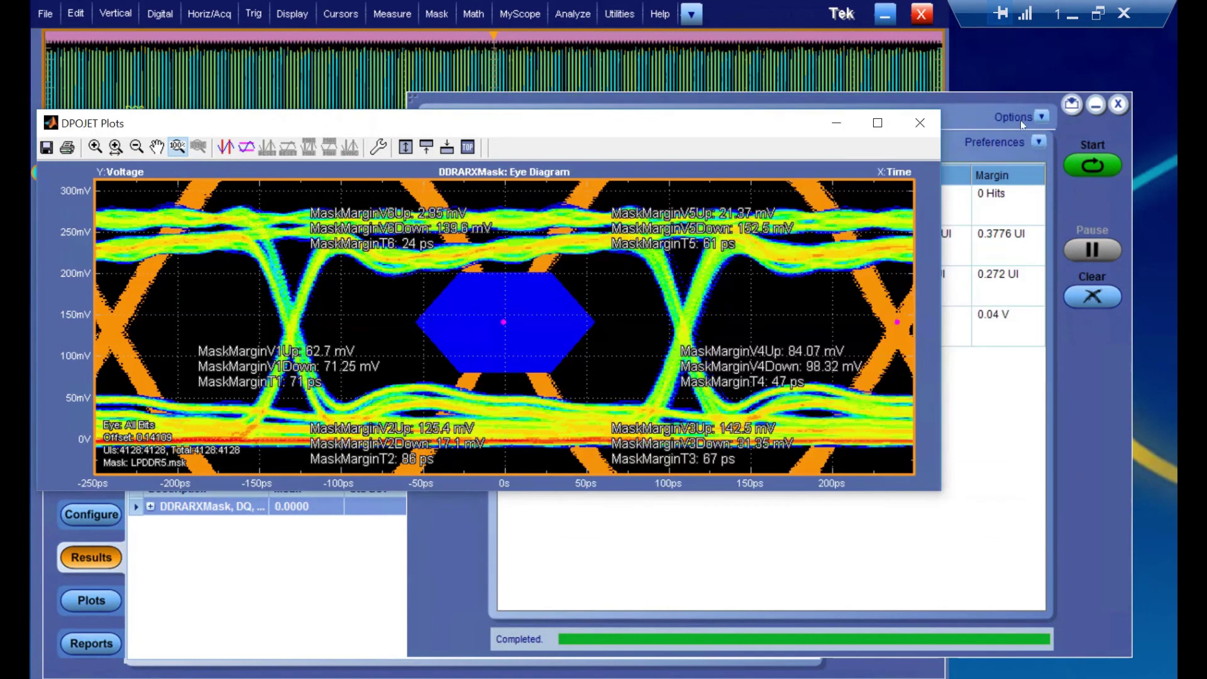
- Return TekExpress to the Setup > DUT page for the LPDDR5 device
left_click(1020, 120)
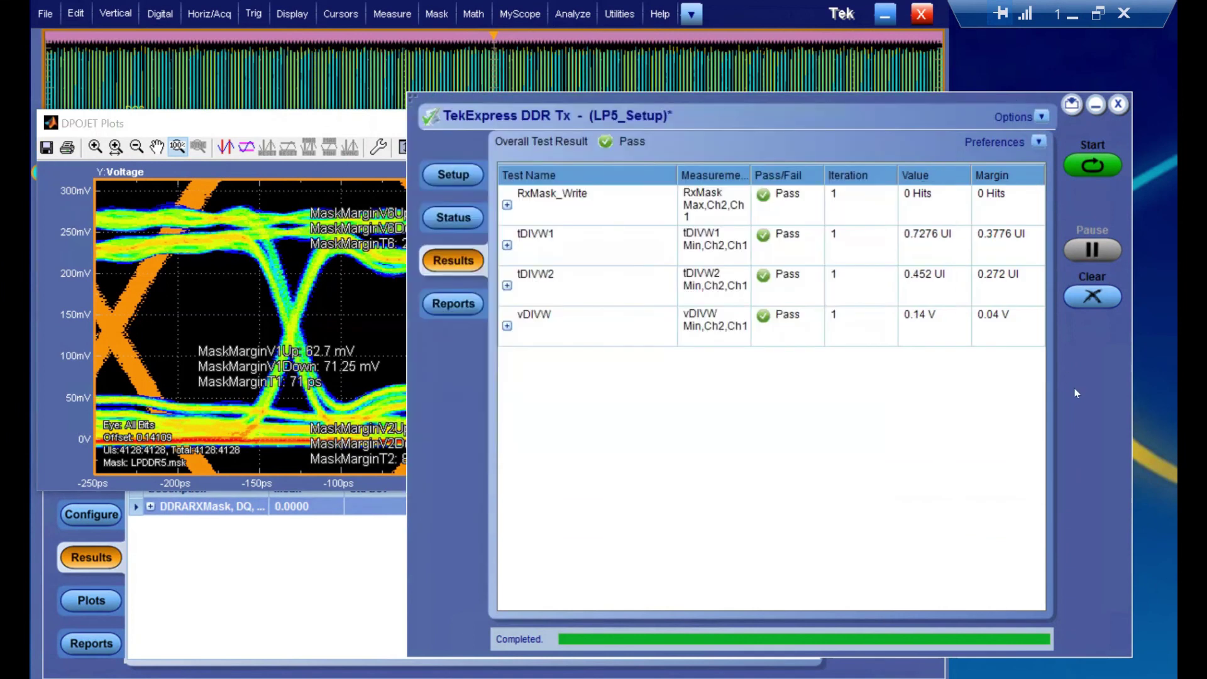
left_click(464, 173)
left_click(578, 156)
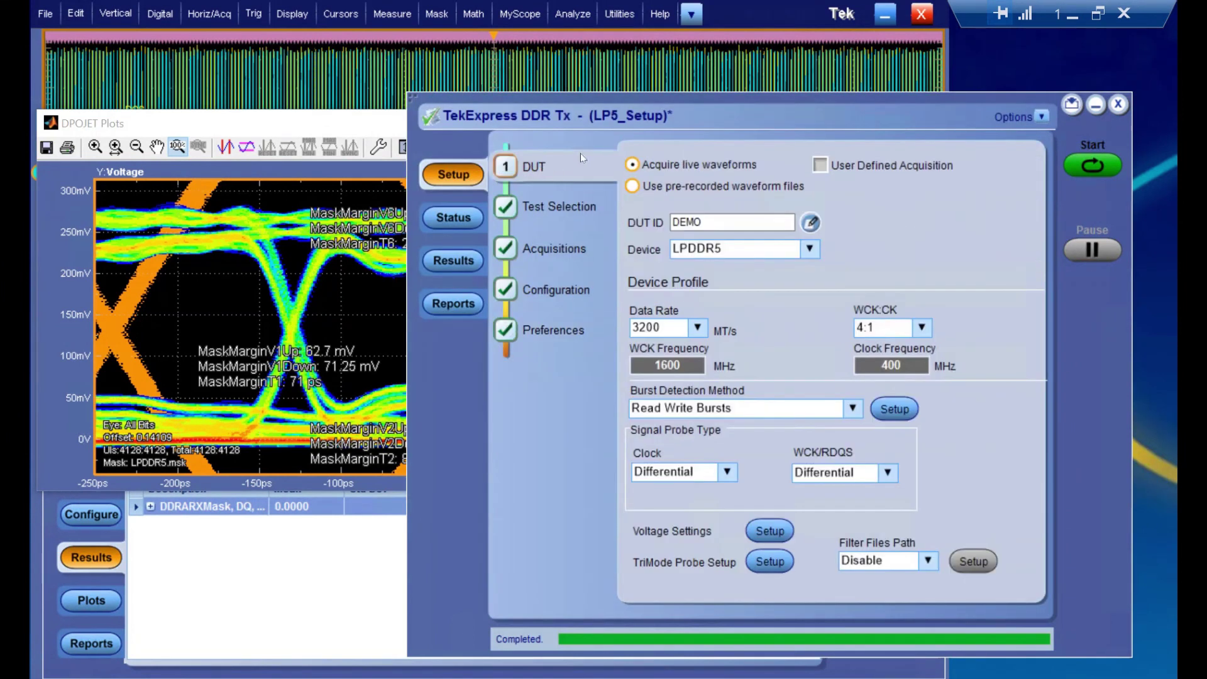
- Check User Defined Acquisition on the LPDDR5 DUT page
left_click(821, 166)
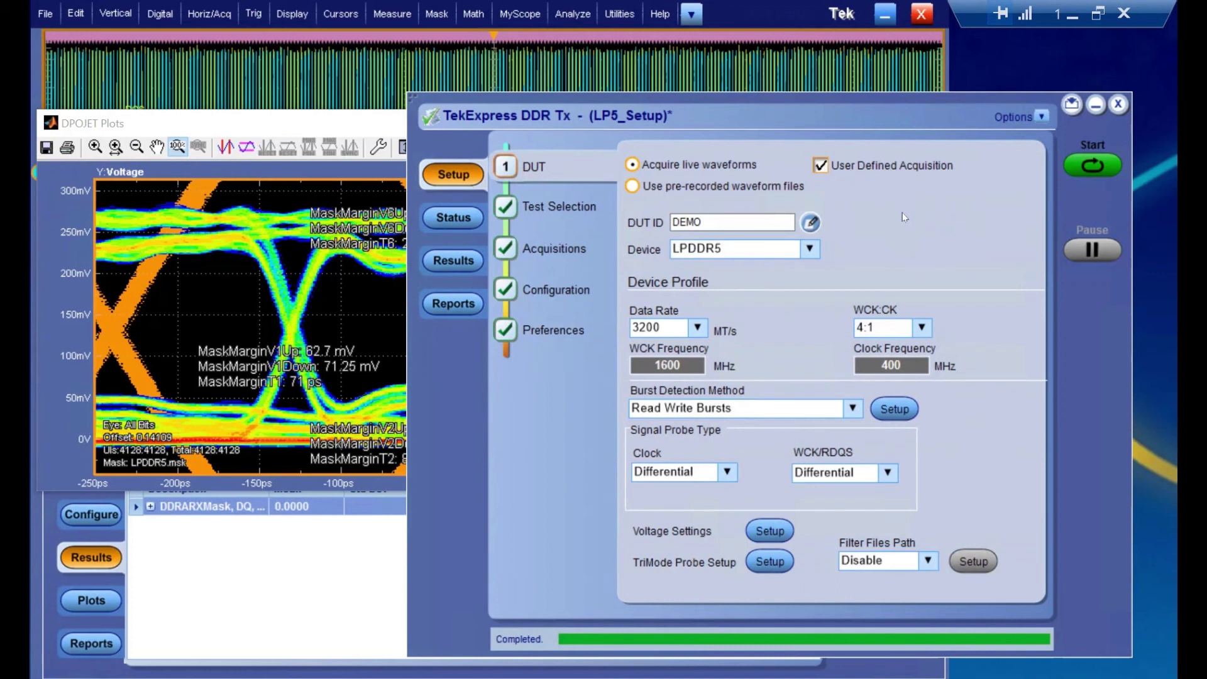